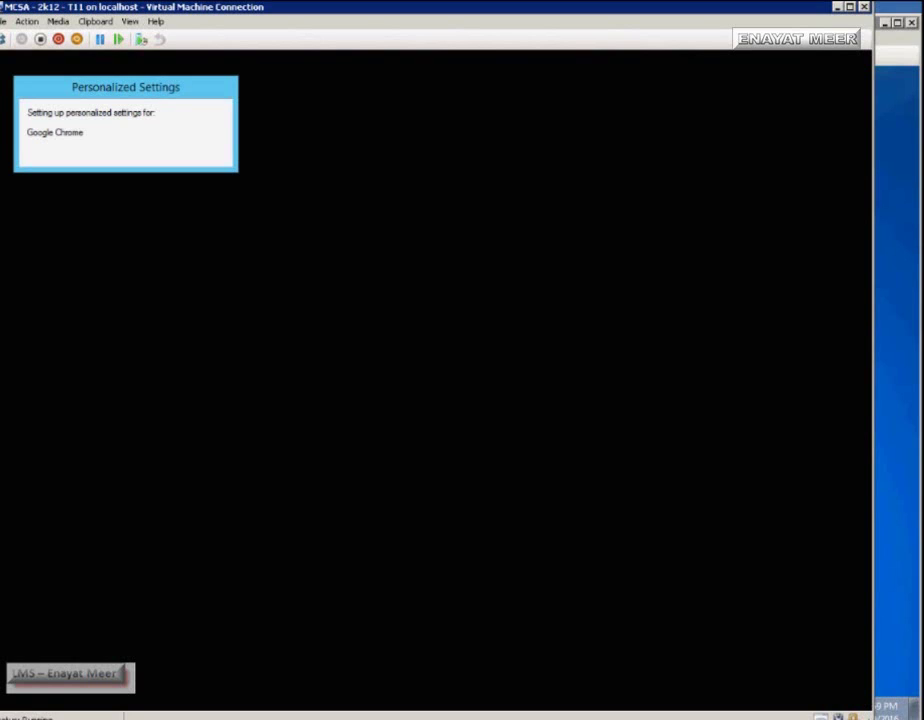
- Switch from the signed-in server VM to the Windows 7 client VM
{"action": "key", "text": "alt+Tab"}
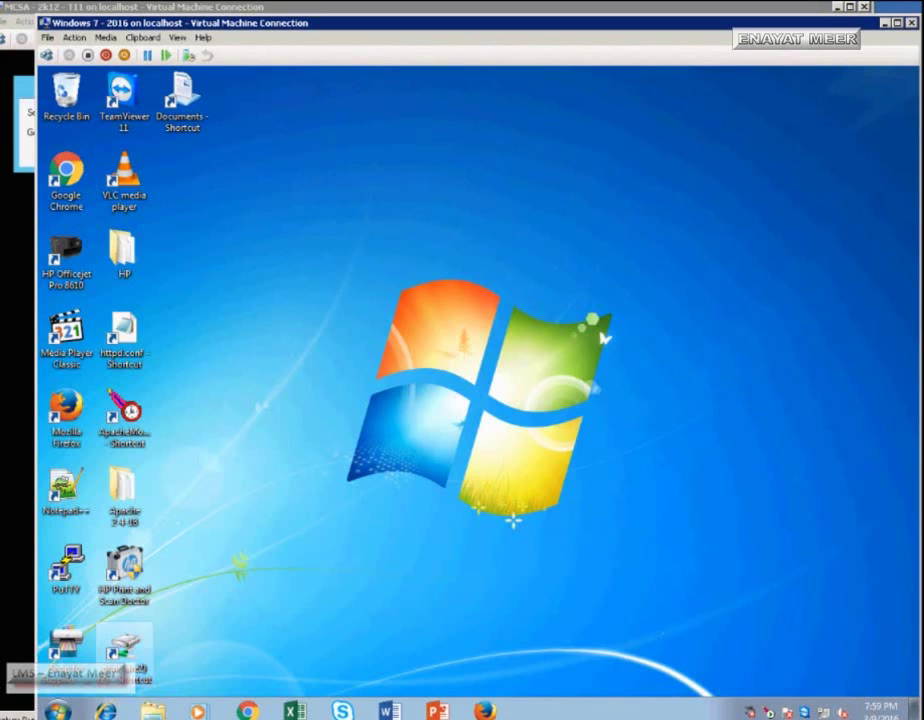
- Run winver from a command prompt to confirm the client is Windows 7 Ultimate
{"action": "key", "text": "super"}
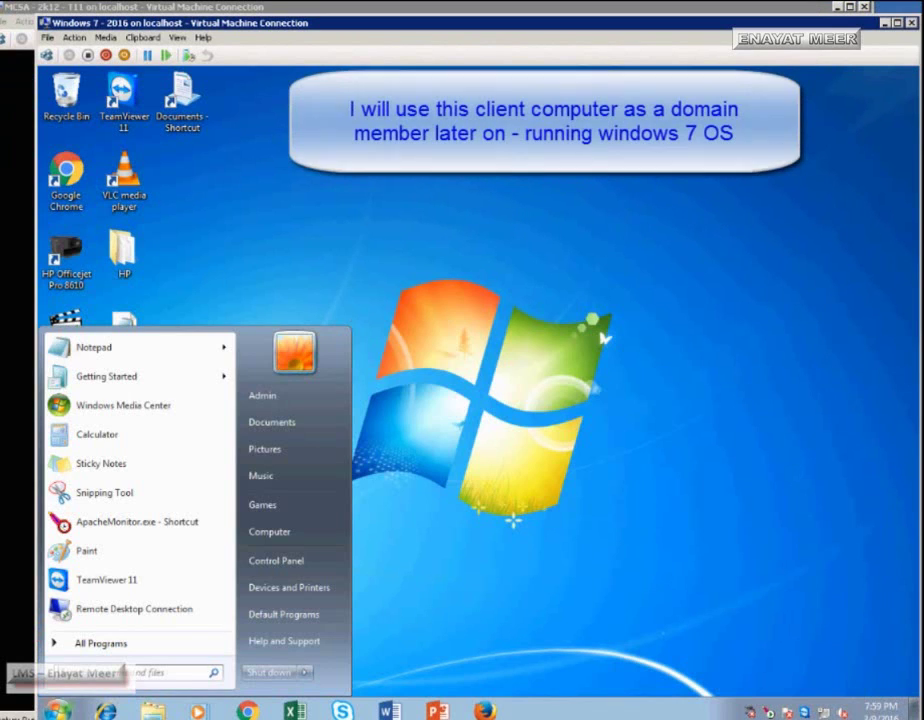
{"action": "type", "text": "cmd"}
{"action": "key", "text": "Return"}
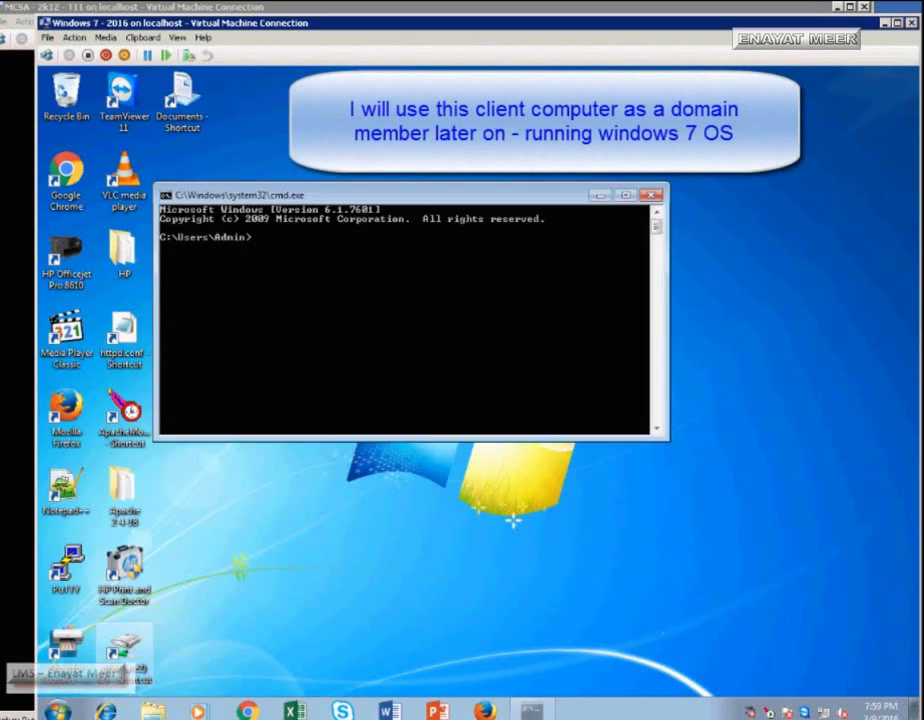
{"action": "type", "text": "winver"}
{"action": "key", "text": "Return"}
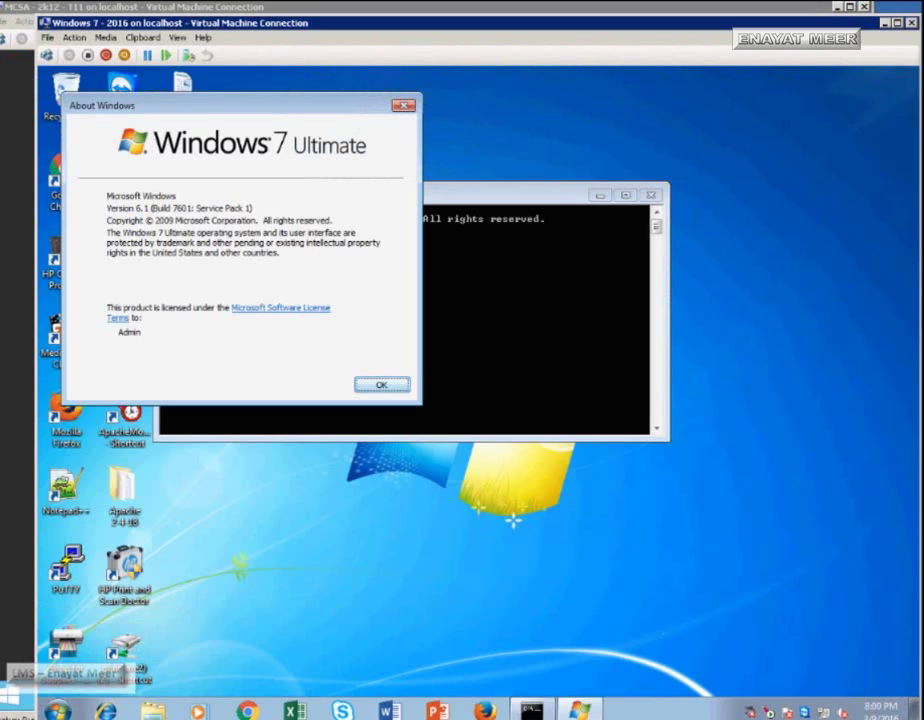
{"action": "key", "text": "Return"}
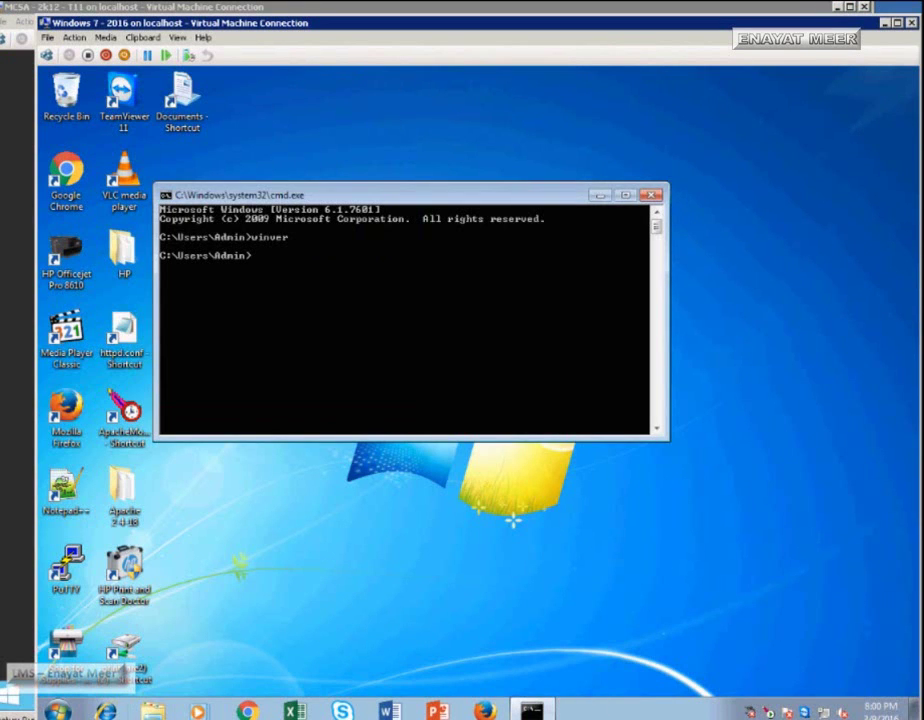
- Check Computer's system properties to confirm the name W7-2 in a workgroup
{"action": "key", "text": "super"}
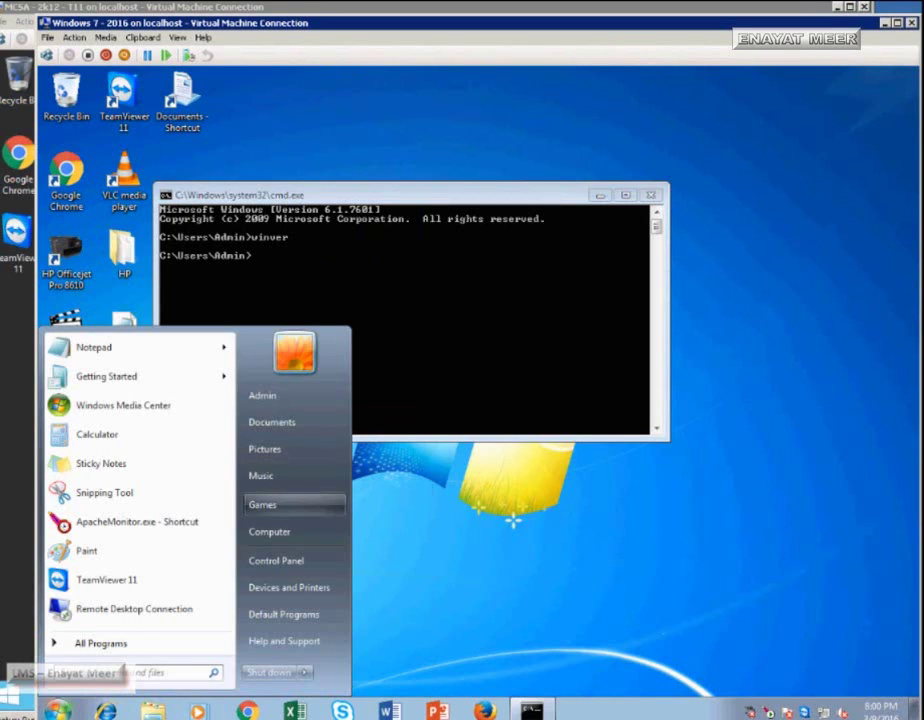
{"action": "key", "text": "shift+F10"}
{"action": "key", "text": "Up"}
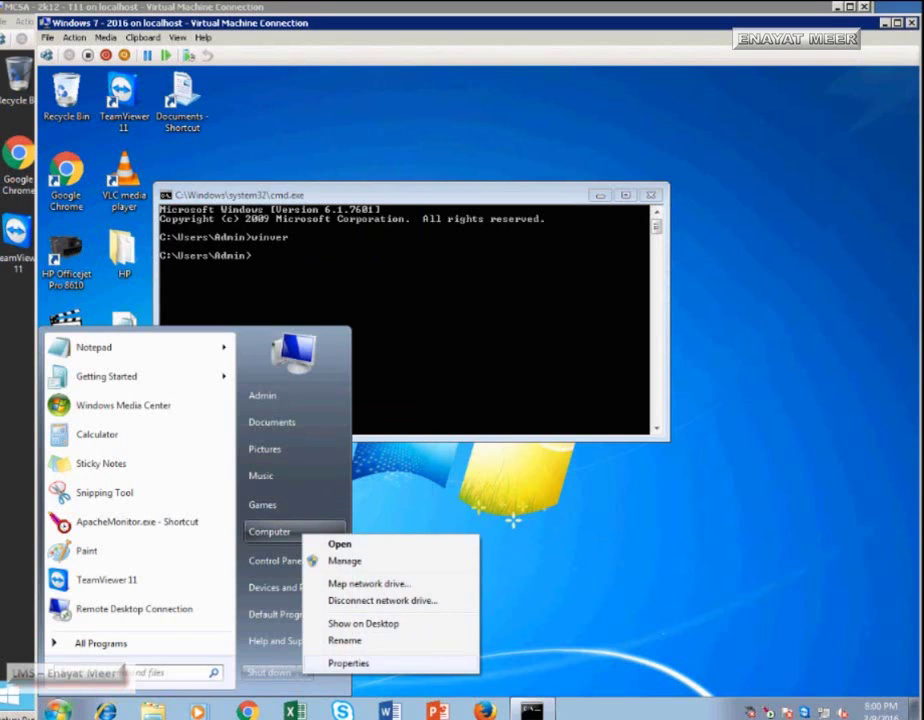
{"action": "key", "text": "Return"}
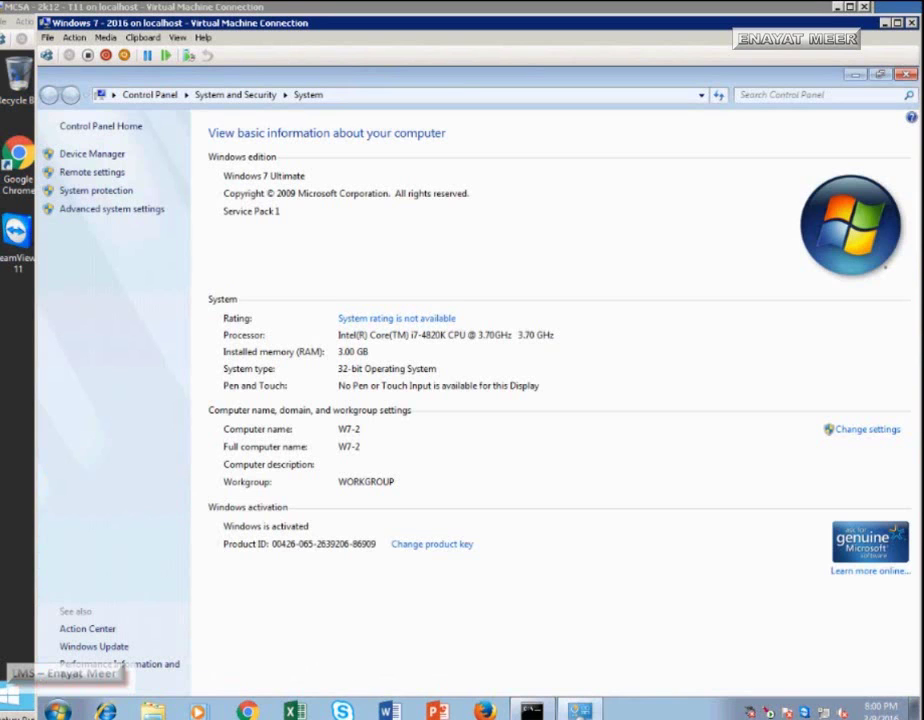
{"action": "key", "text": "alt+F4"}
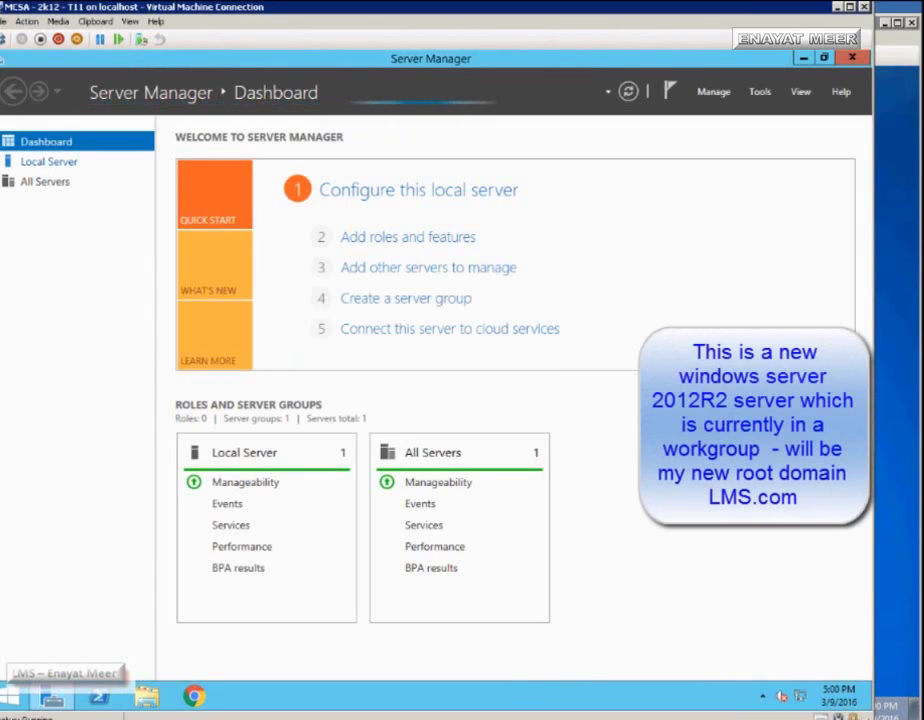
- Show the Local Server page for MCSA in Server Manager
{"action": "left_click", "coordinate": [48, 161]}
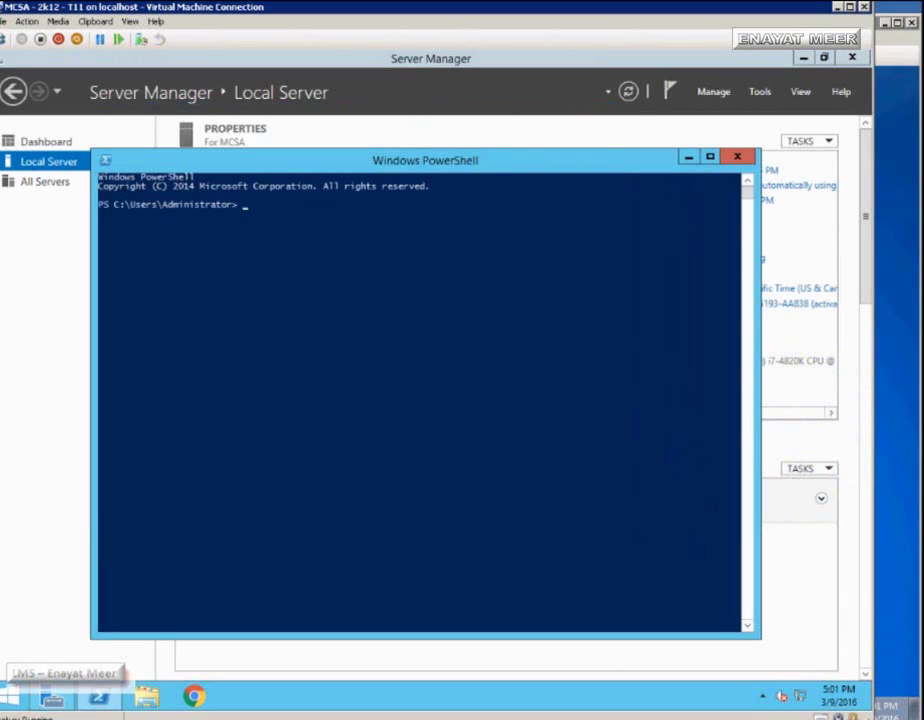
- Set the PowerShell console font size to 18 and enlarge the window
{"action": "key", "text": "alt+space"}
{"action": "key", "text": "Up"}
{"action": "key", "text": "Return"}
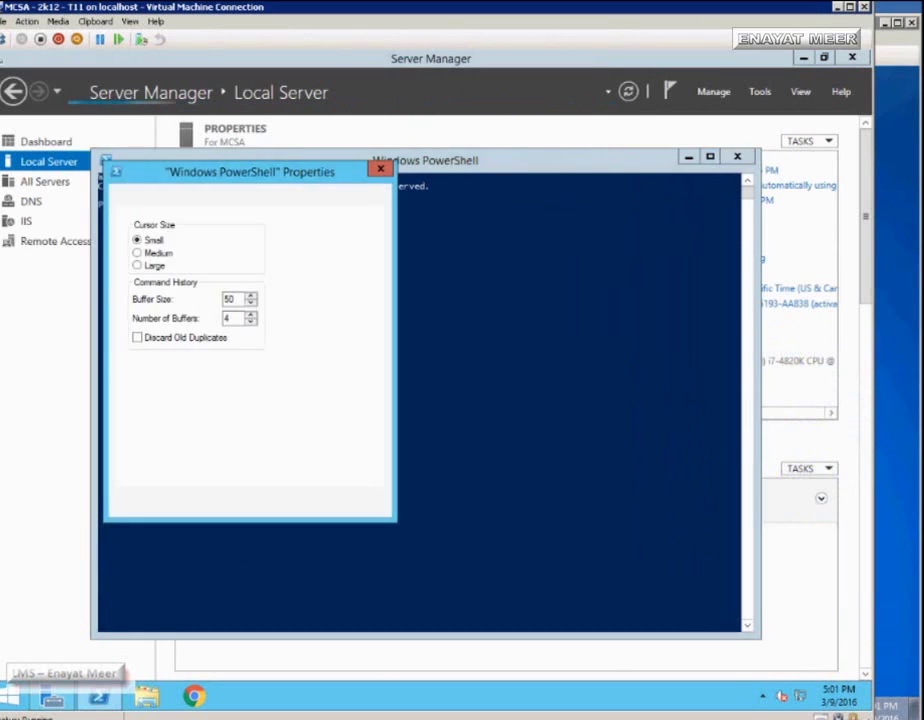
{"action": "key", "text": "ctrl+Tab"}
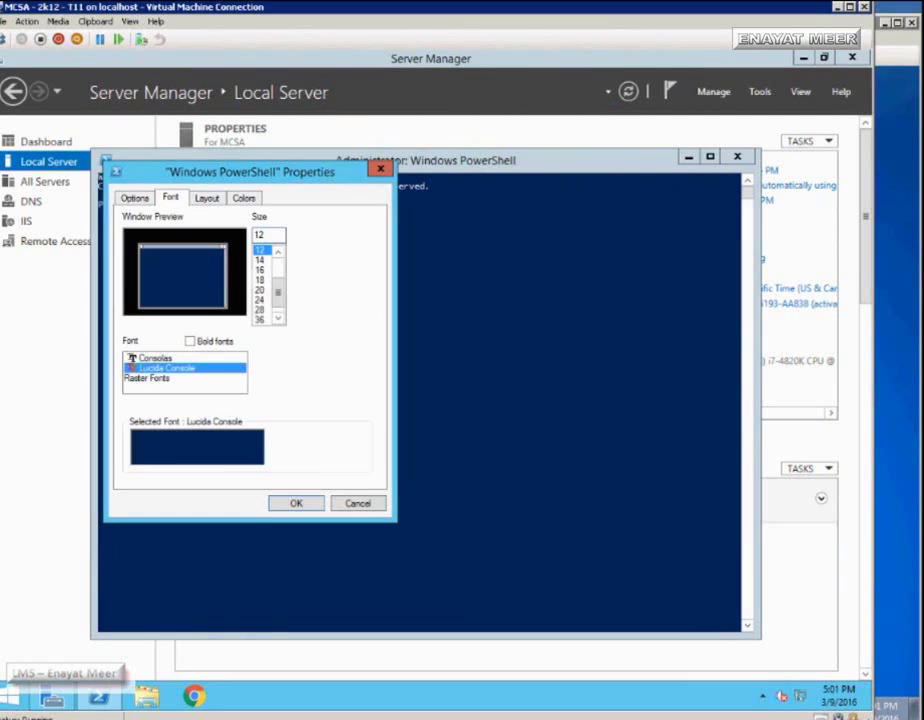
{"action": "key", "text": "Down"}
{"action": "key", "text": "Down"}
{"action": "key", "text": "Down"}
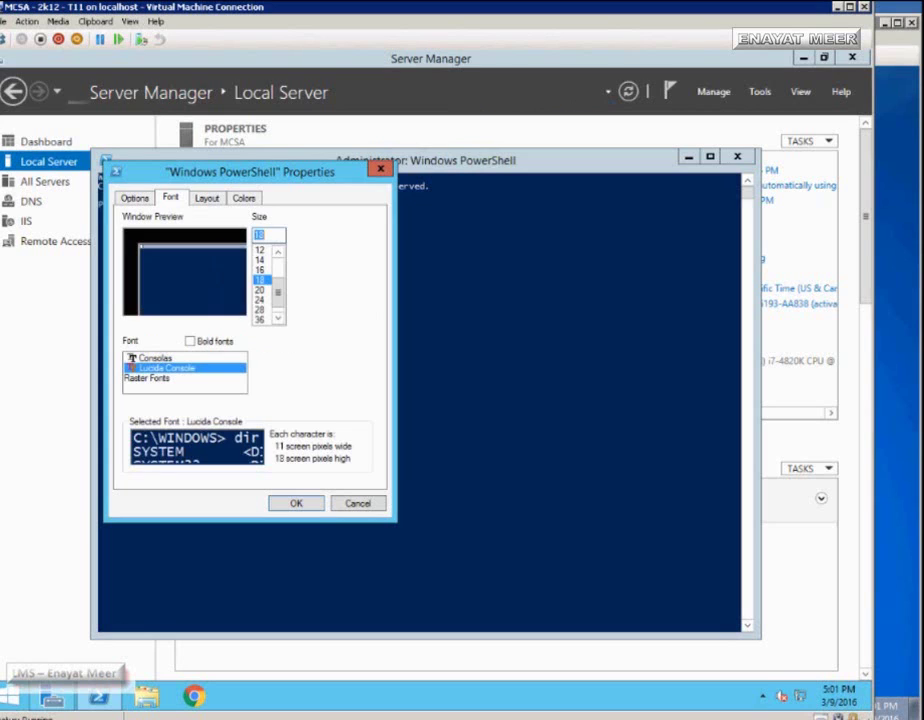
{"action": "key", "text": "Return"}
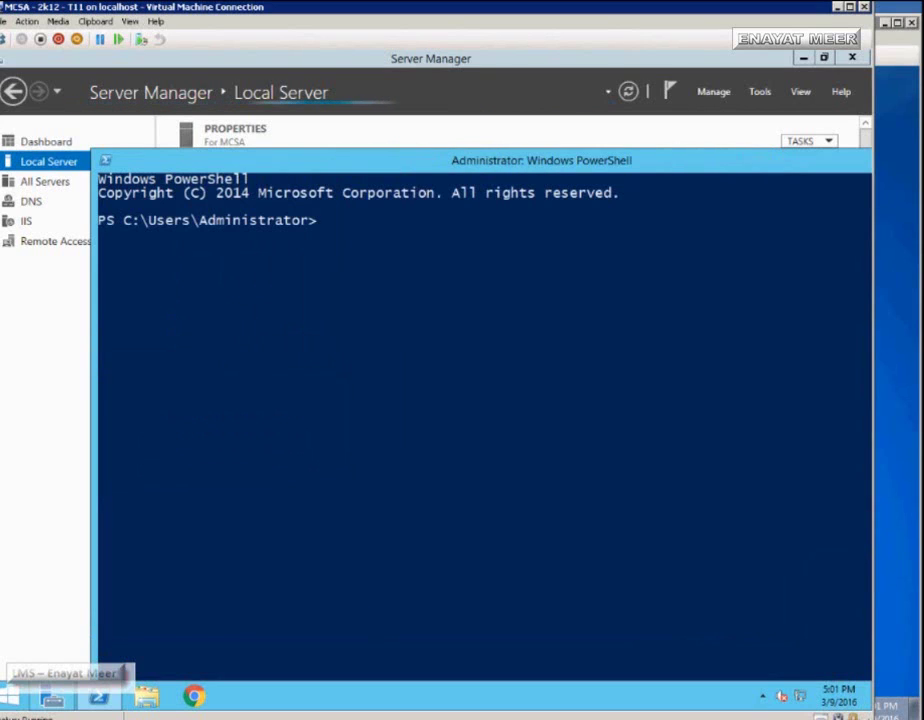
{"action": "left_click_drag", "start_coordinate": [91, 149], "coordinate": [41, 122]}
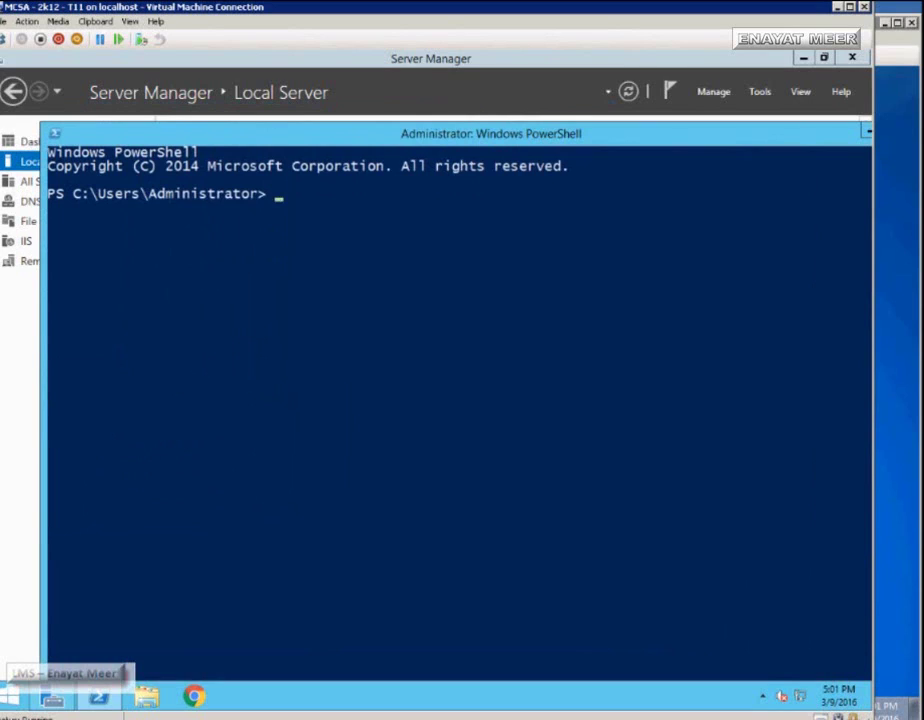
- Confirm the hostname MCSA and the Windows Server 2012 R2 version with hostname and winver
{"action": "type", "text": "hostname"}
{"action": "key", "text": "Return"}
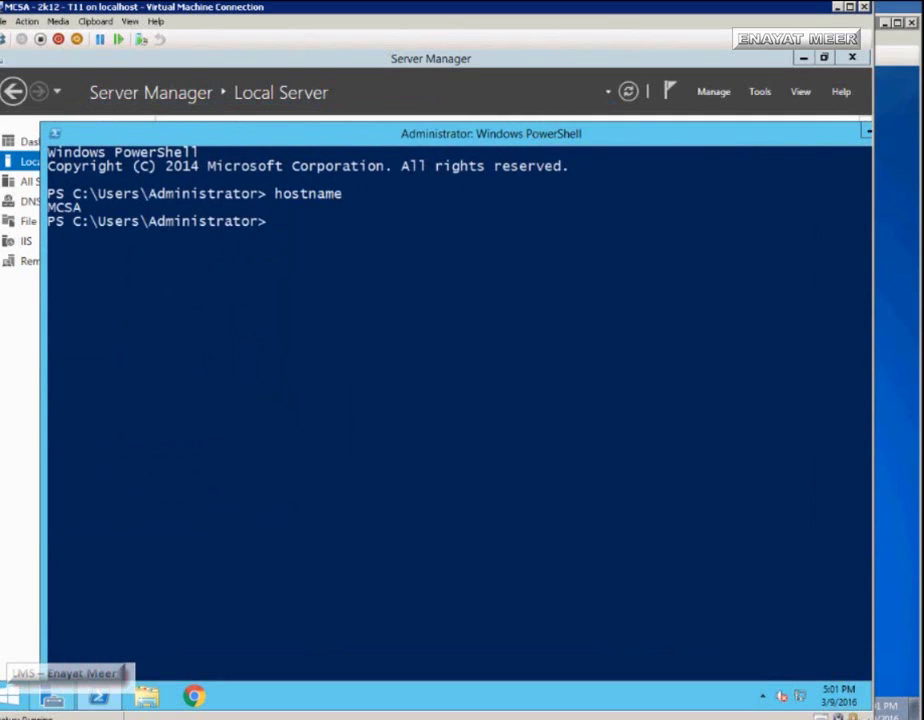
{"action": "type", "text": "winver"}
{"action": "key", "text": "Return"}
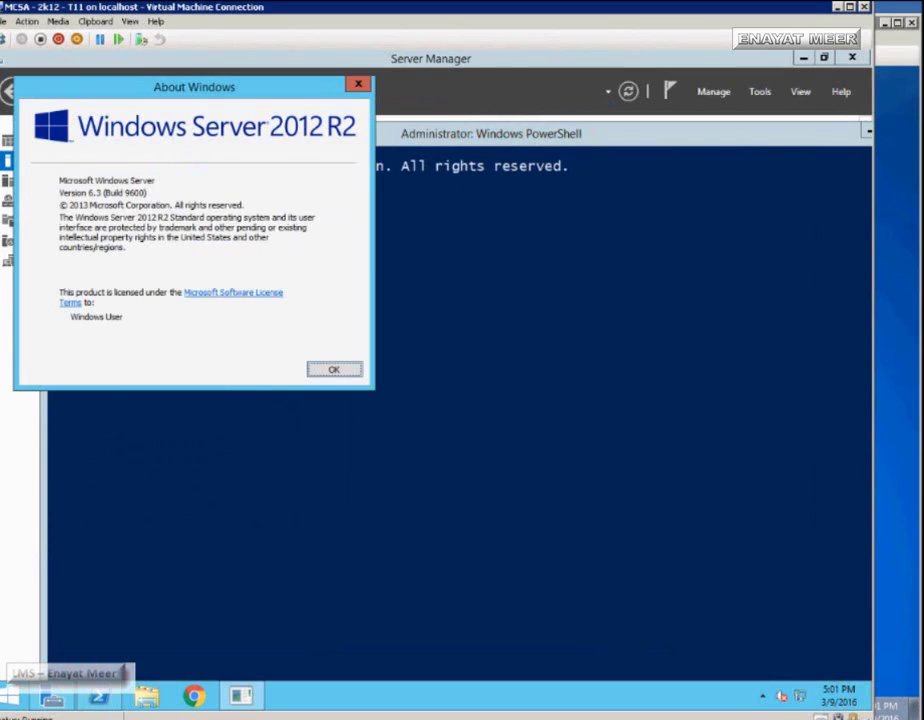
{"action": "key", "text": "Return"}
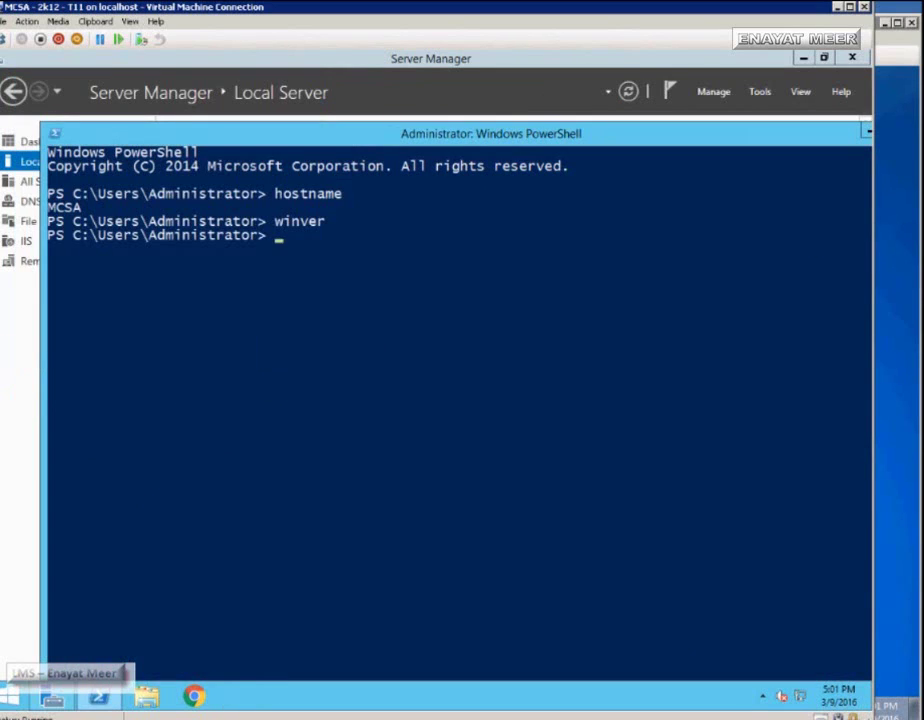
- Verify IP 192.168.1.10 with ipconfig, ping yahoo.com successfully, and run ncpa.cpl
{"action": "type", "text": "ipconfig"}
{"action": "key", "text": "Return"}
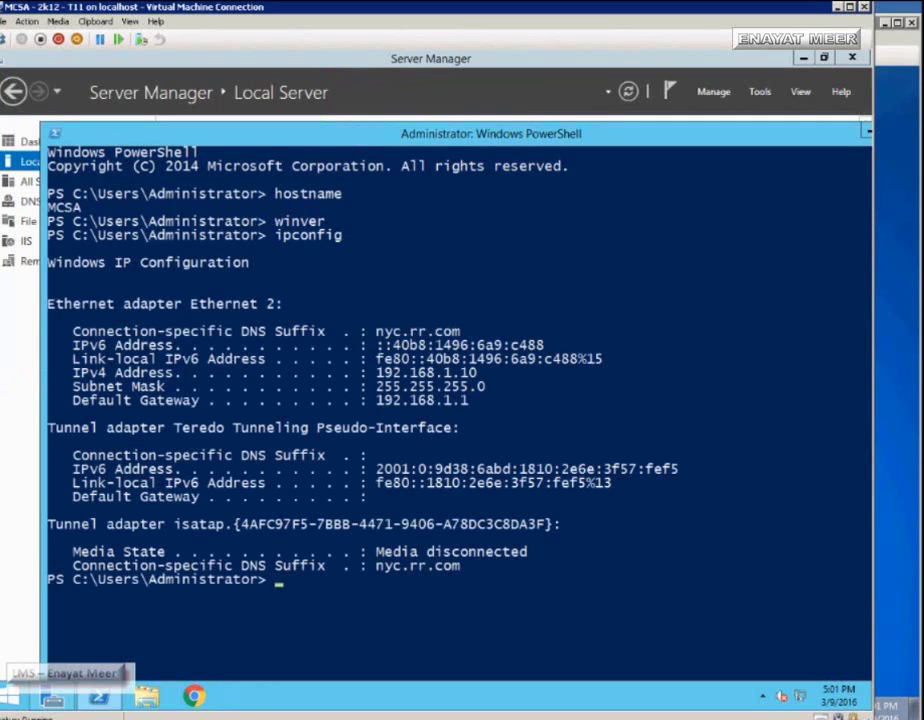
{"action": "type", "text": "ping yahoo.com"}
{"action": "key", "text": "Return"}
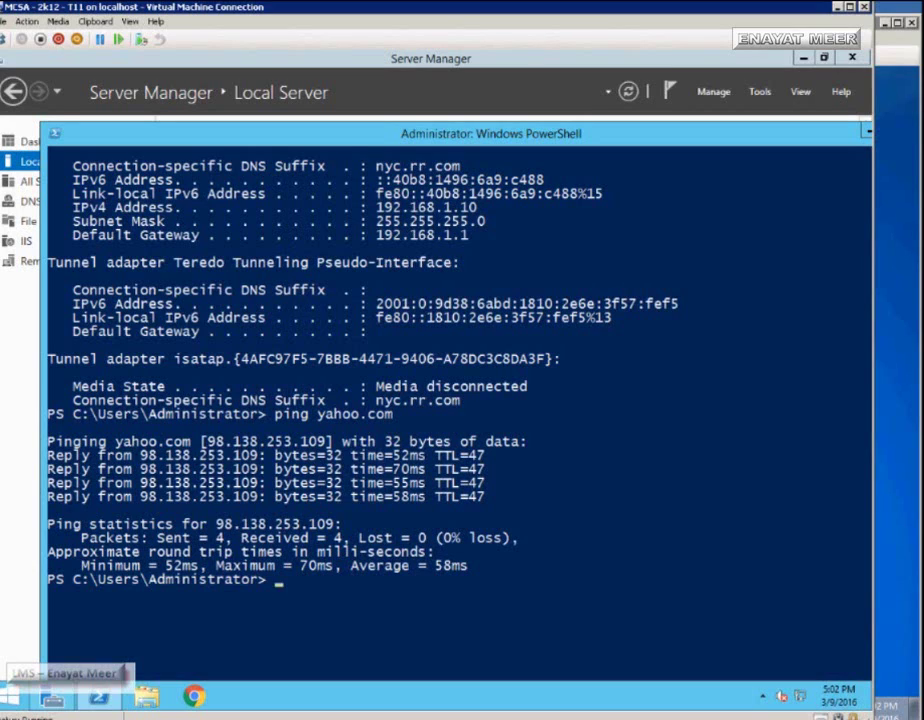
{"action": "type", "text": "ncpa.cpl"}
{"action": "key", "text": "Return"}
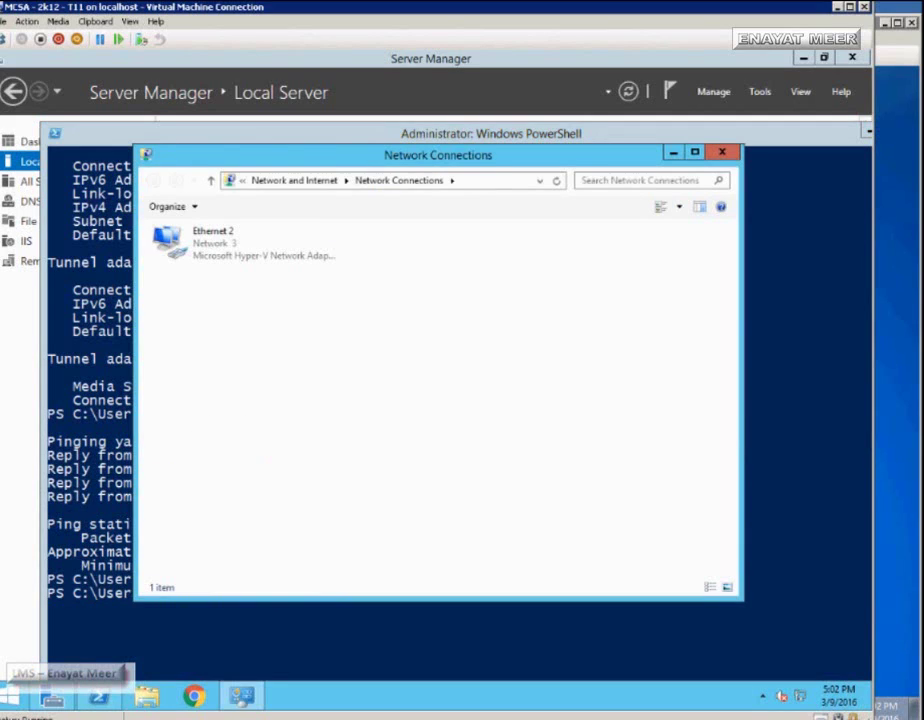
- Set Ethernet 2's IPv4 preferred DNS server to 192.168.1.10, then close Network Connections
{"action": "left_click", "coordinate": [200, 240]}
{"action": "right_click", "coordinate": [216, 250]}
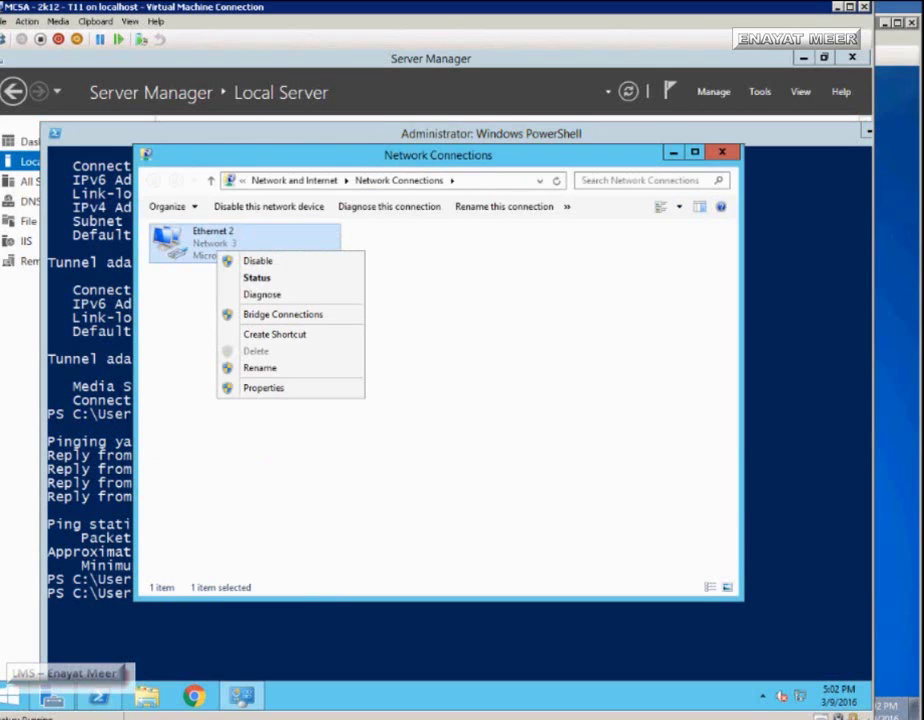
{"action": "left_click", "coordinate": [263, 387]}
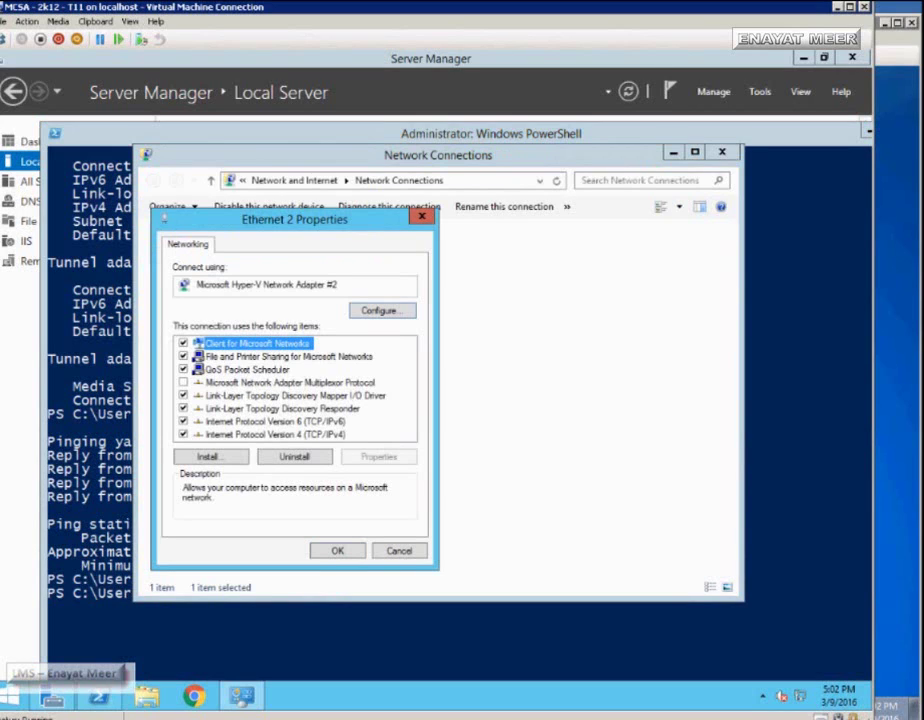
{"action": "left_click", "coordinate": [275, 434]}
{"action": "left_click", "coordinate": [378, 456]}
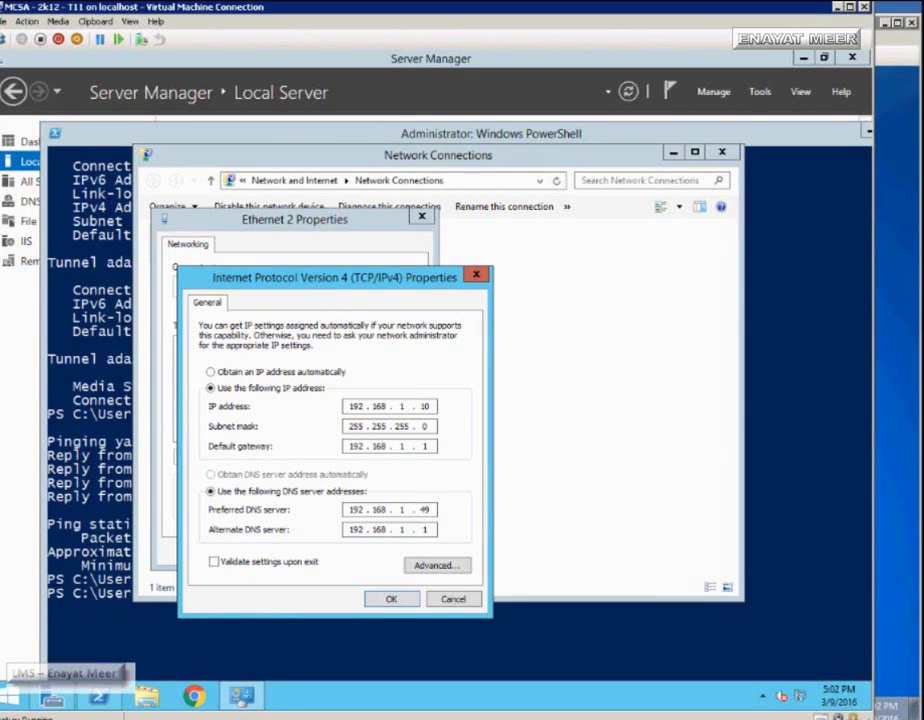
{"action": "double_click", "coordinate": [424, 509]}
{"action": "type", "text": "10"}
{"action": "key", "text": "Return"}
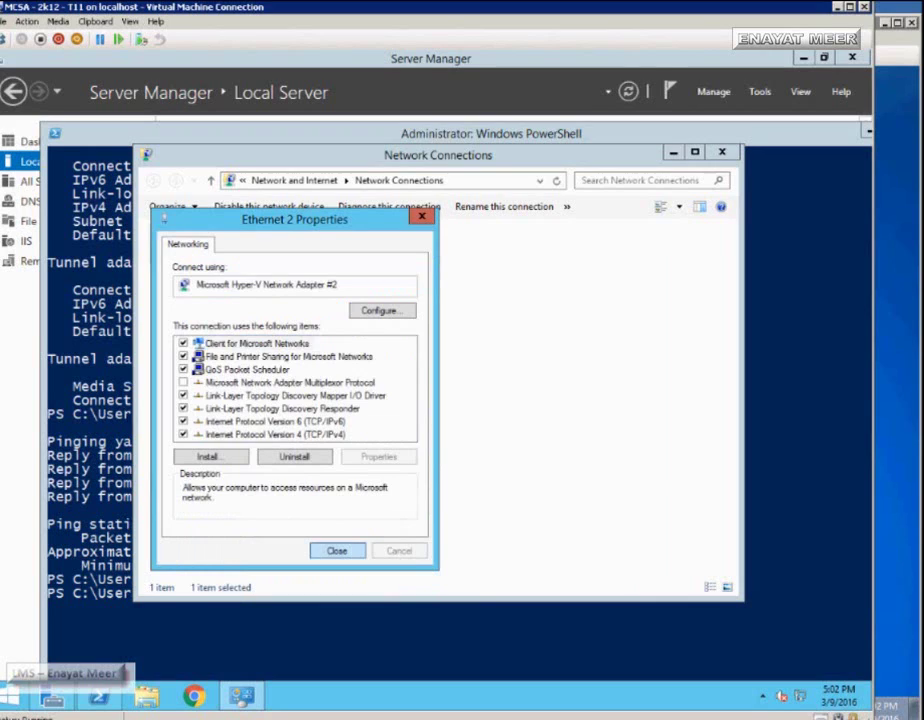
{"action": "key", "text": "Return"}
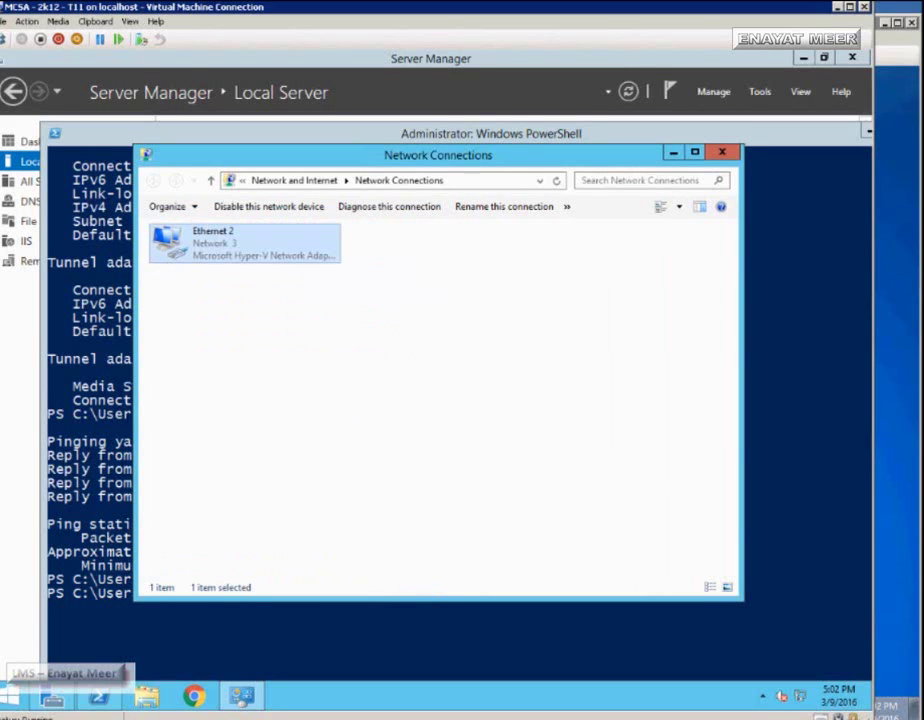
{"action": "key", "text": "alt+F4"}
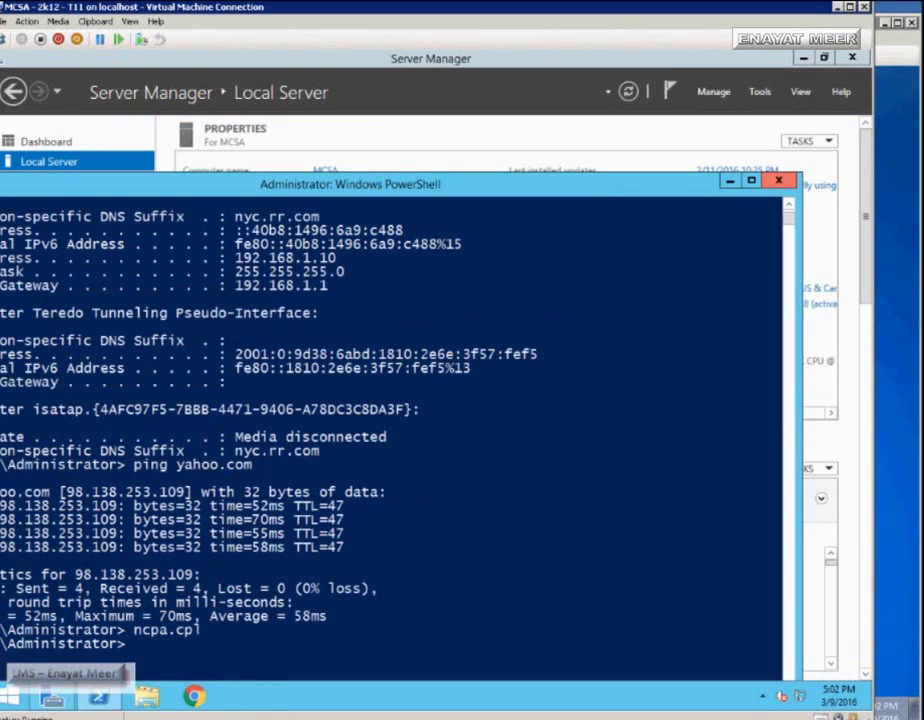
{"action": "key", "text": "alt+Tab"}
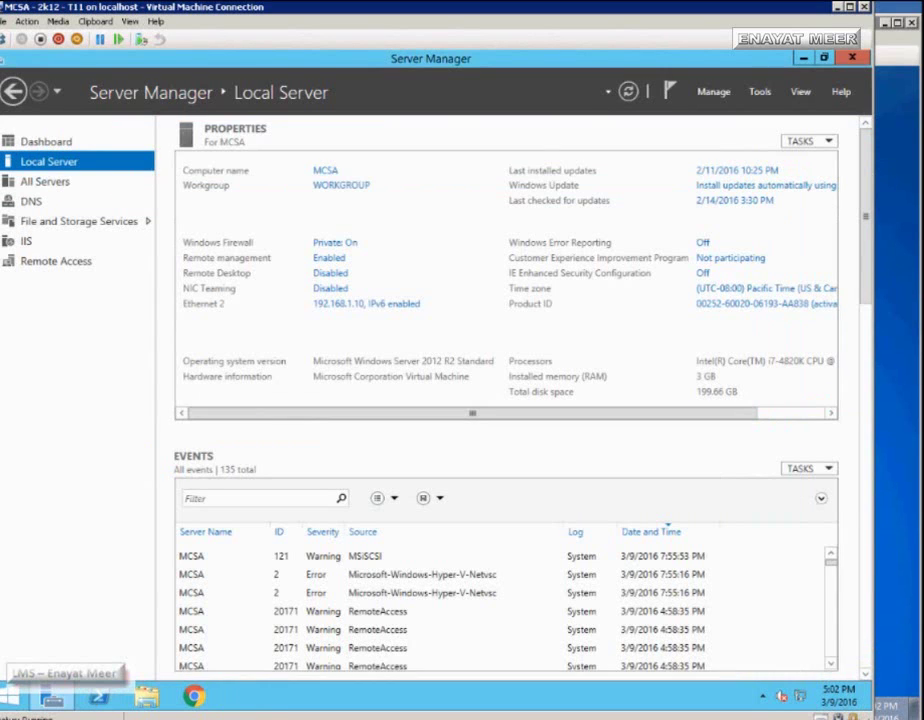
- Run the Add Roles and Features wizard to install Active Directory Domain Services plus management tools on MCSA
{"action": "left_click", "coordinate": [13, 91]}
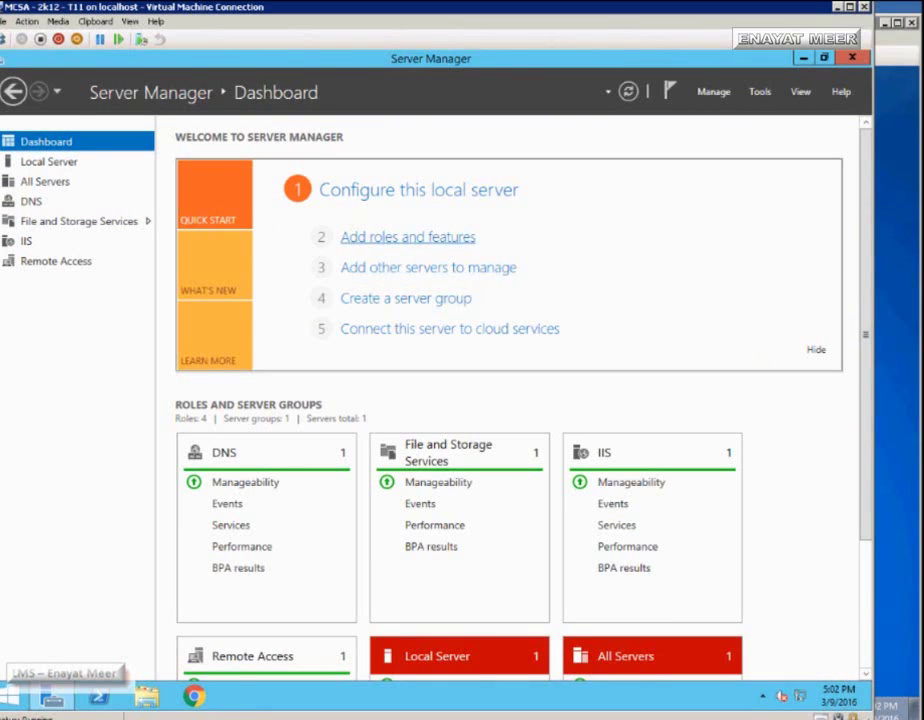
{"action": "left_click", "coordinate": [407, 237]}
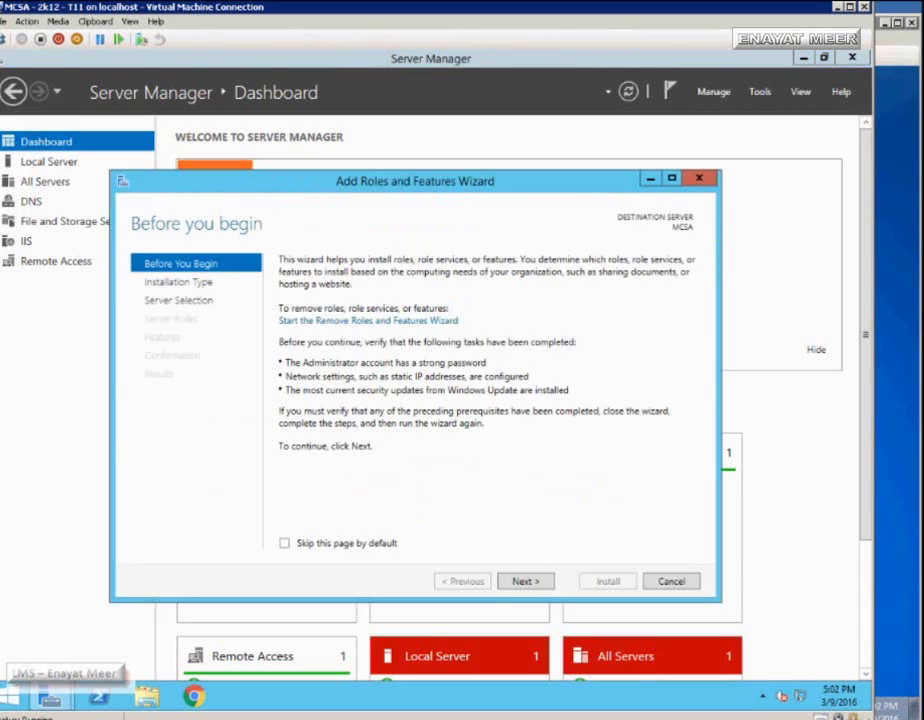
{"action": "key", "text": "Return"}
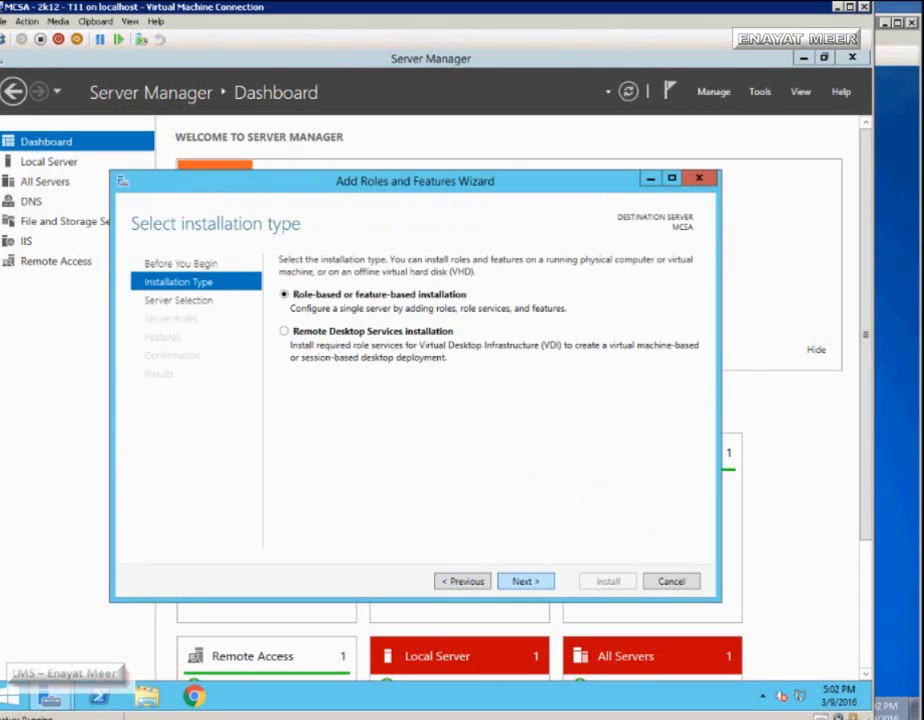
{"action": "key", "text": "Return"}
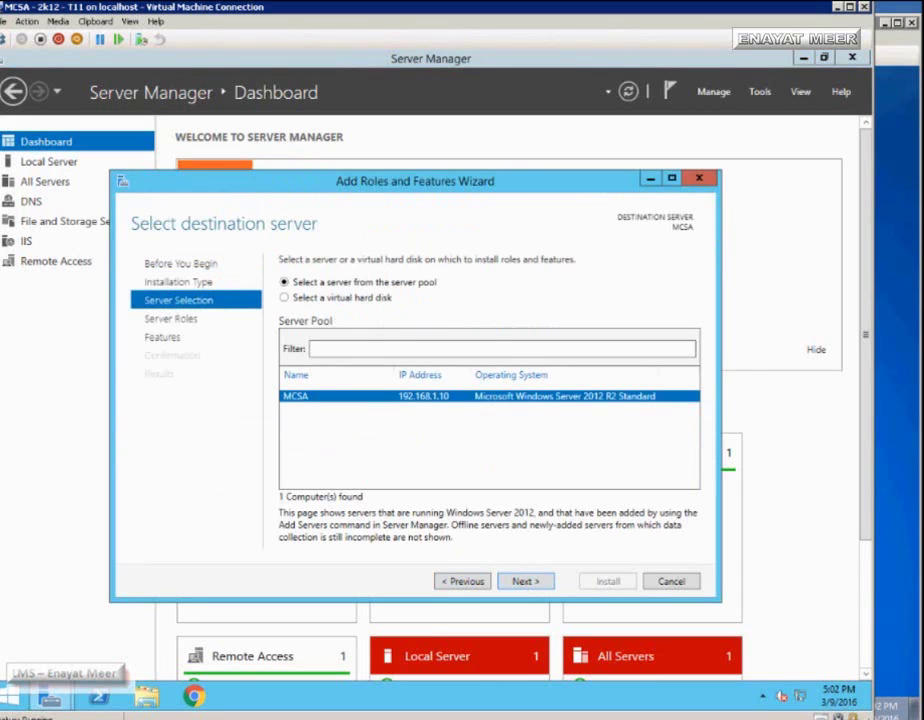
{"action": "key", "text": "Return"}
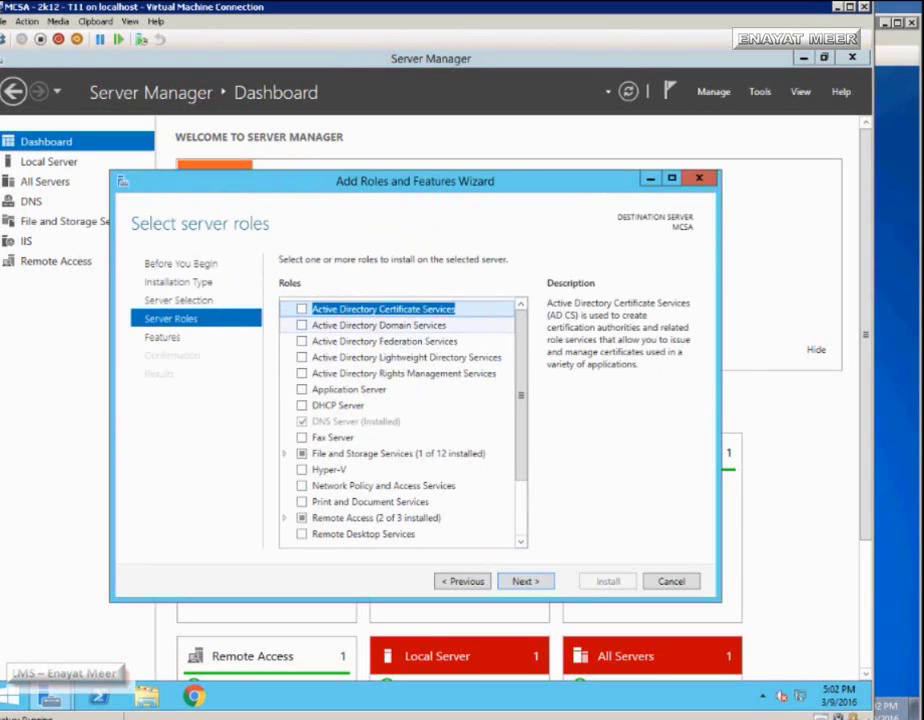
{"action": "left_click", "coordinate": [301, 325]}
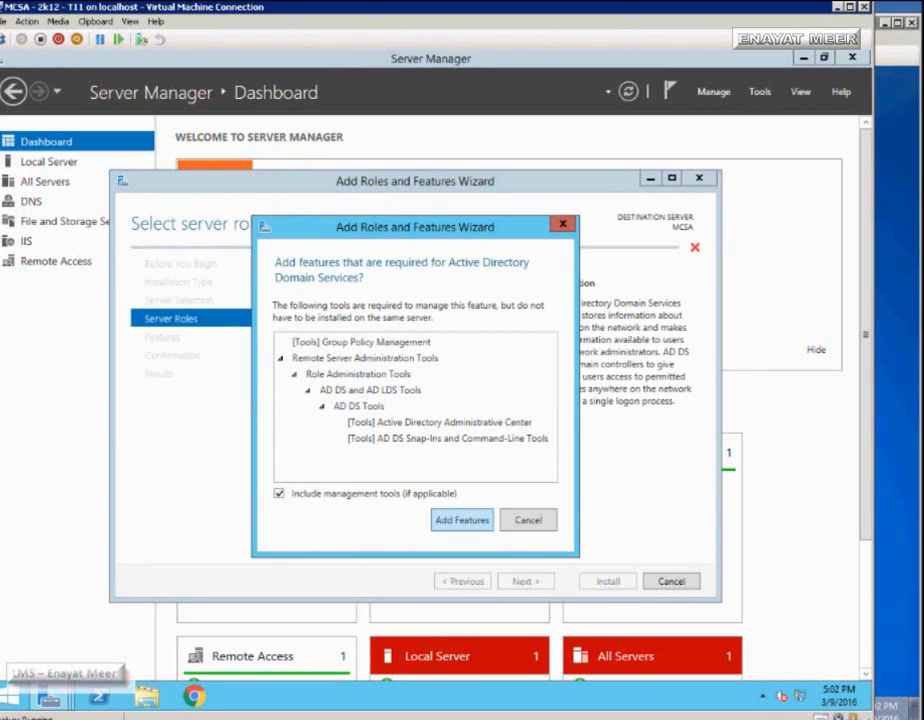
{"action": "left_click", "coordinate": [462, 520]}
{"action": "left_click", "coordinate": [526, 581]}
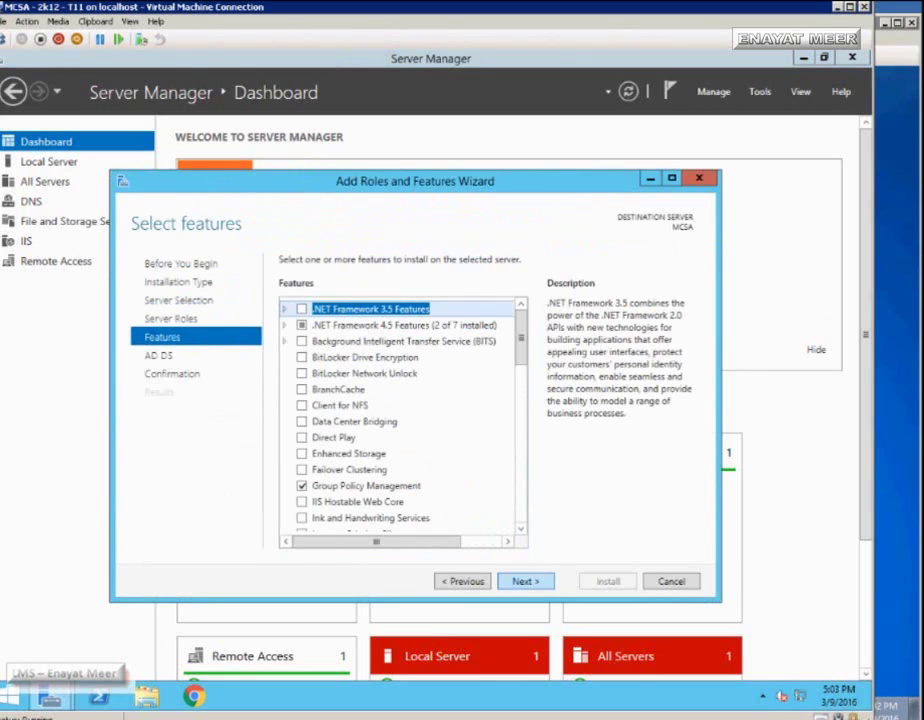
{"action": "key", "text": "Return"}
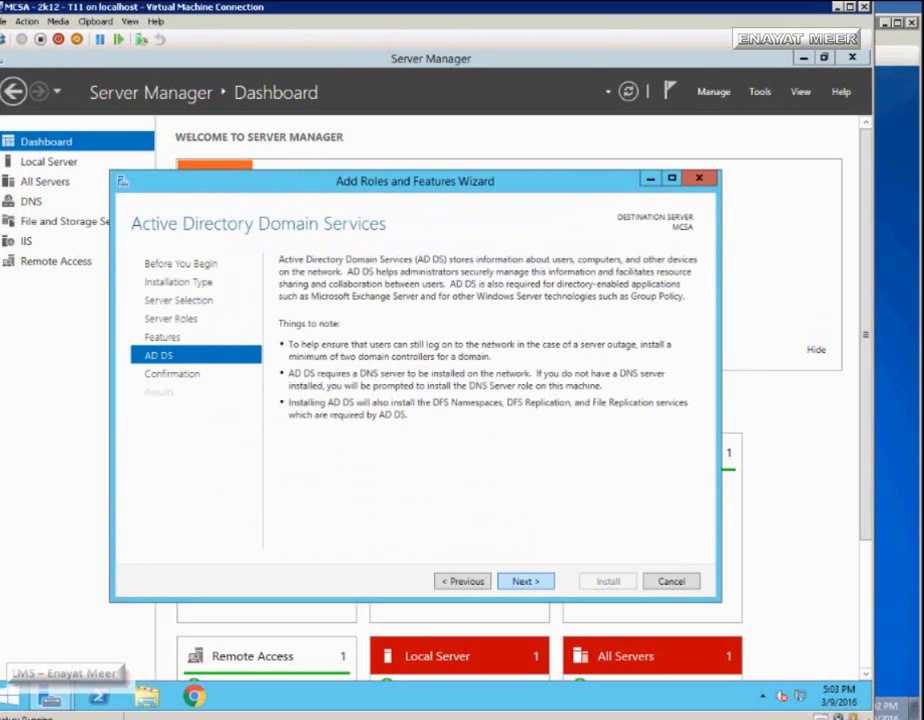
{"action": "key", "text": "Return"}
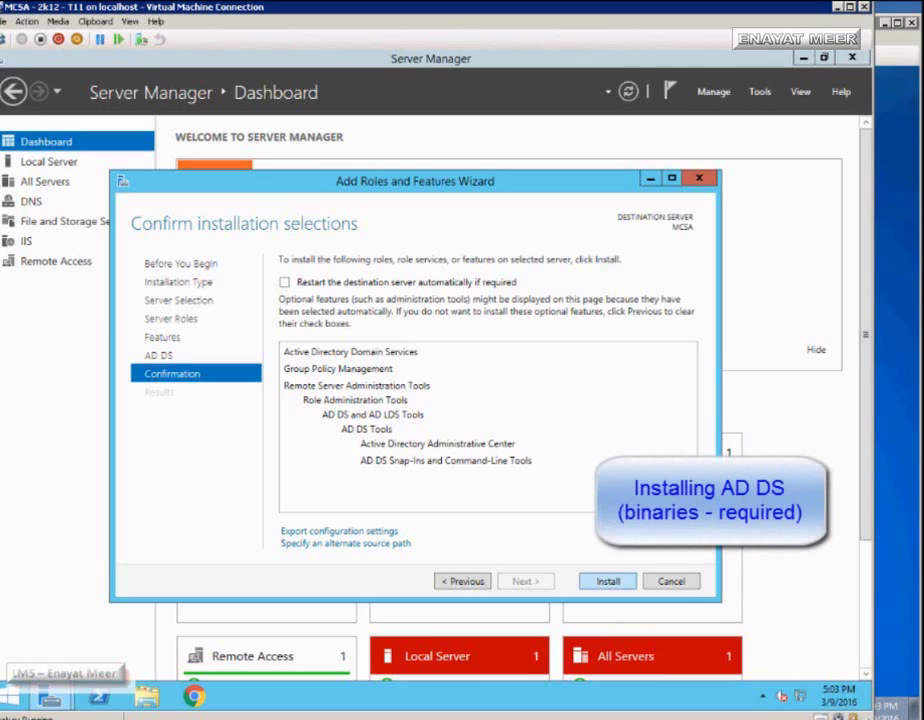
{"action": "key", "text": "Return"}
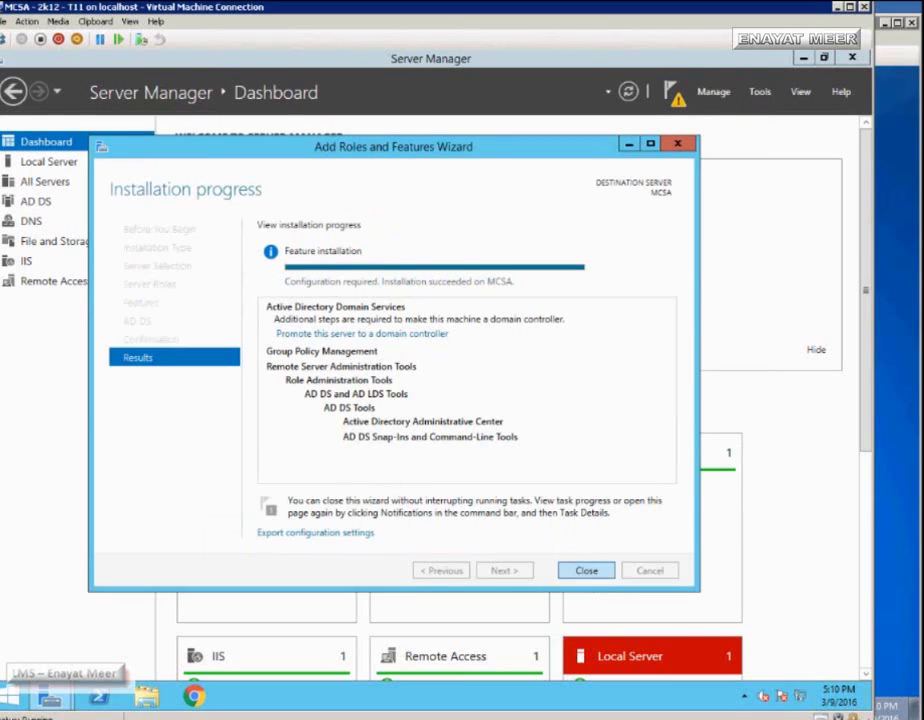
{"action": "key", "text": "Return"}
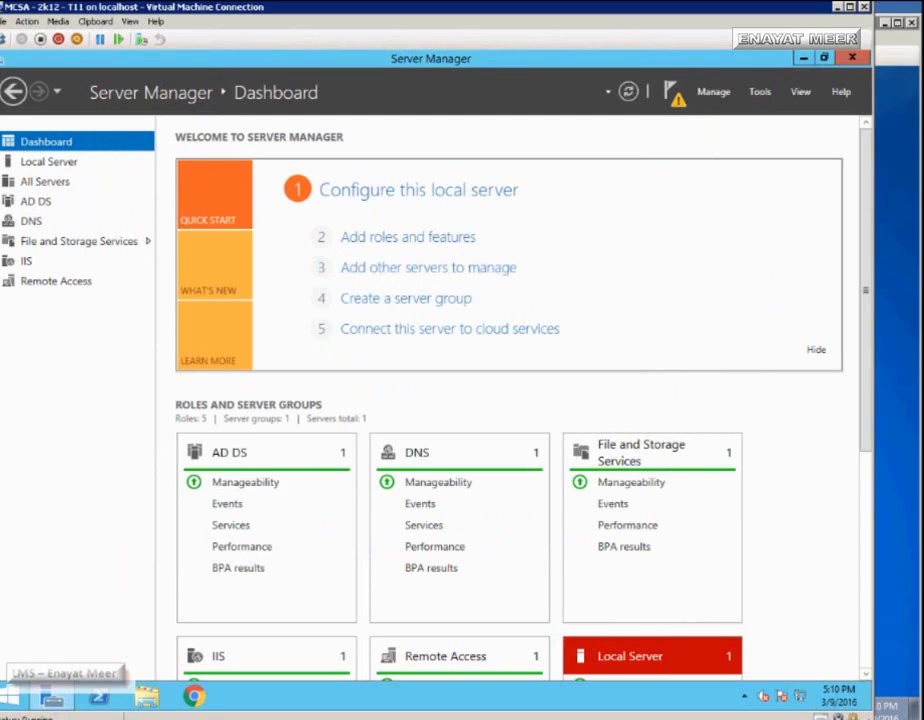
- Choose 'Promote this server to a domain controller' from the notifications flag
{"action": "key", "text": "alt+m"}
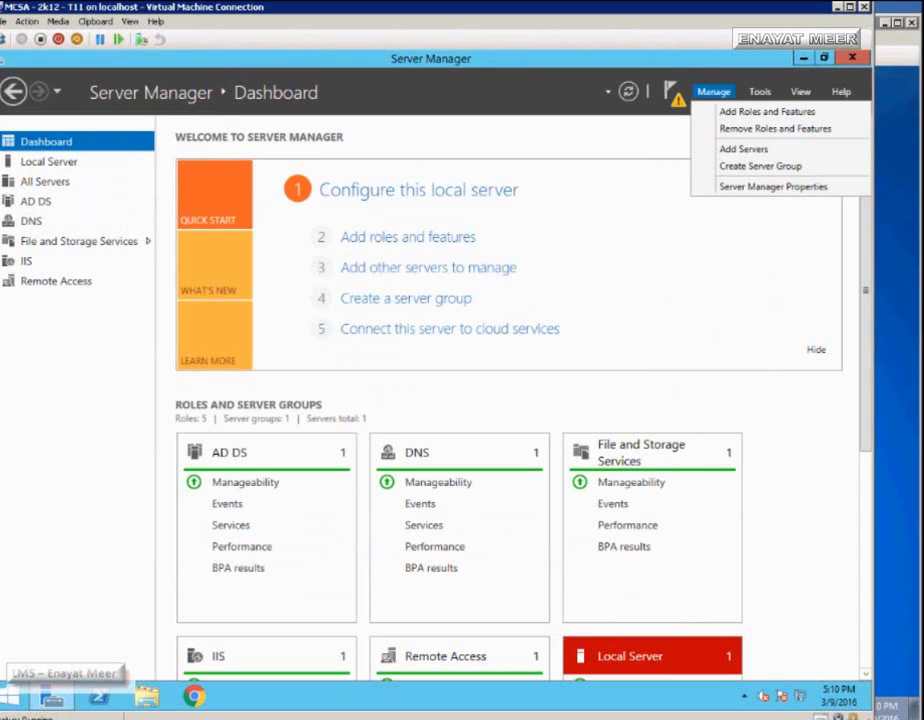
{"action": "key", "text": "Left"}
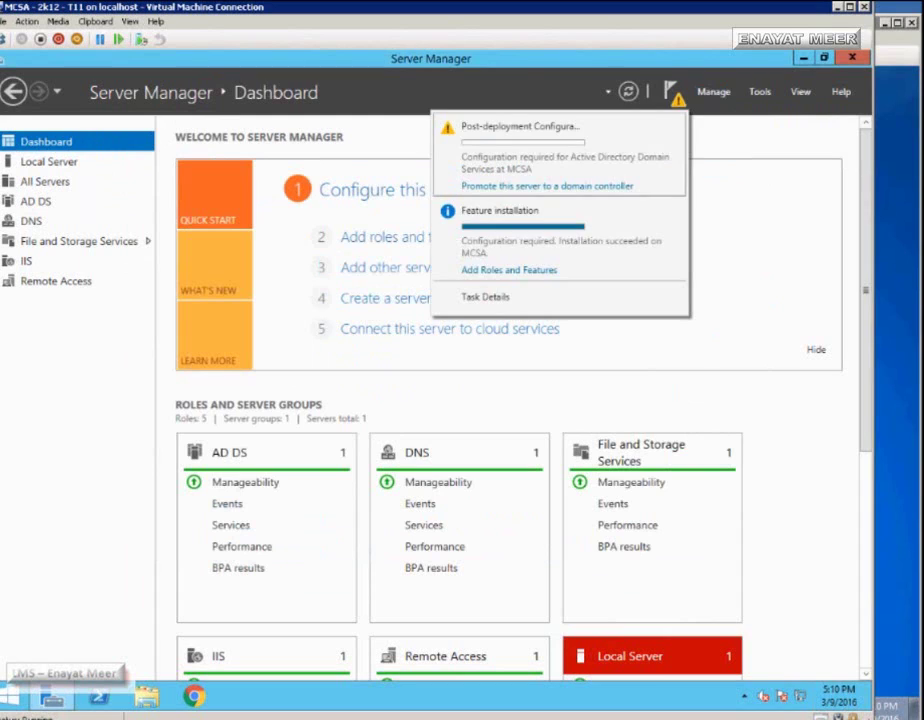
{"action": "key", "text": "Down"}
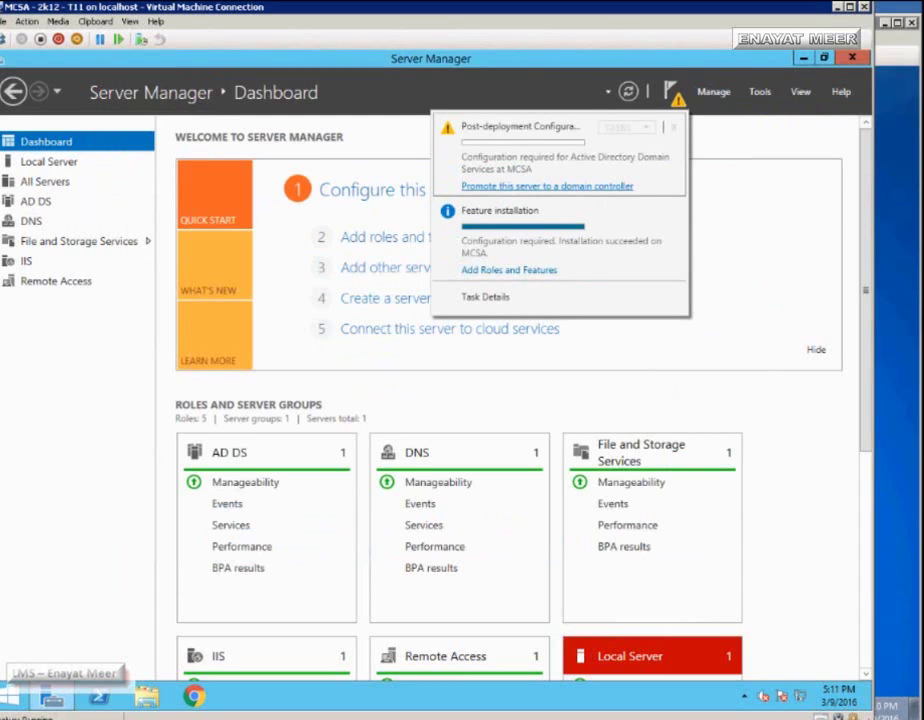
{"action": "key", "text": "Escape"}
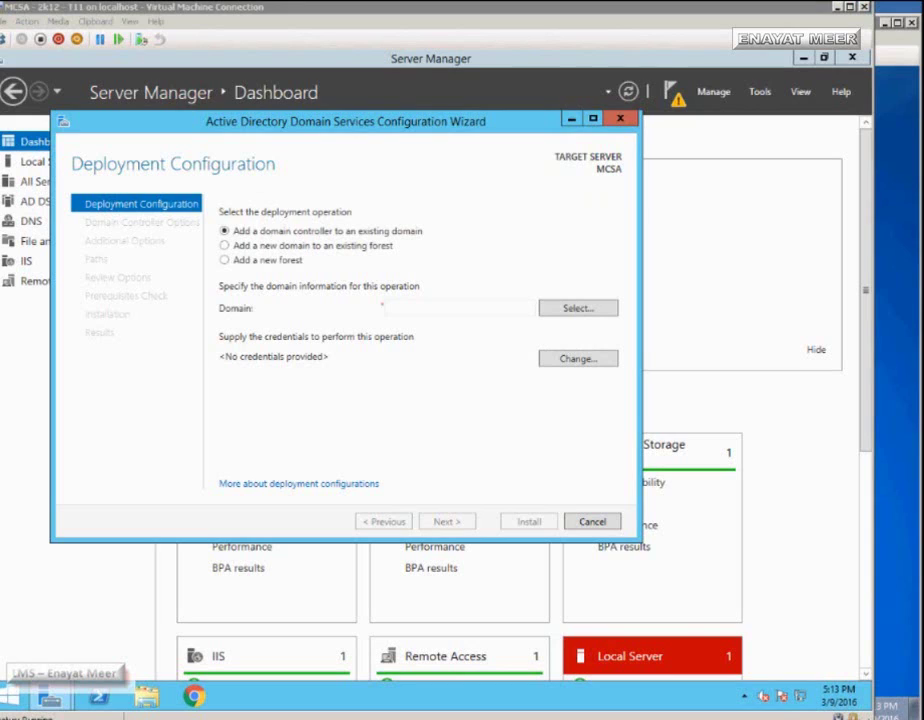
- Choose 'Add a new forest' with root domain name LMS.com and continue
{"action": "left_click", "coordinate": [224, 245]}
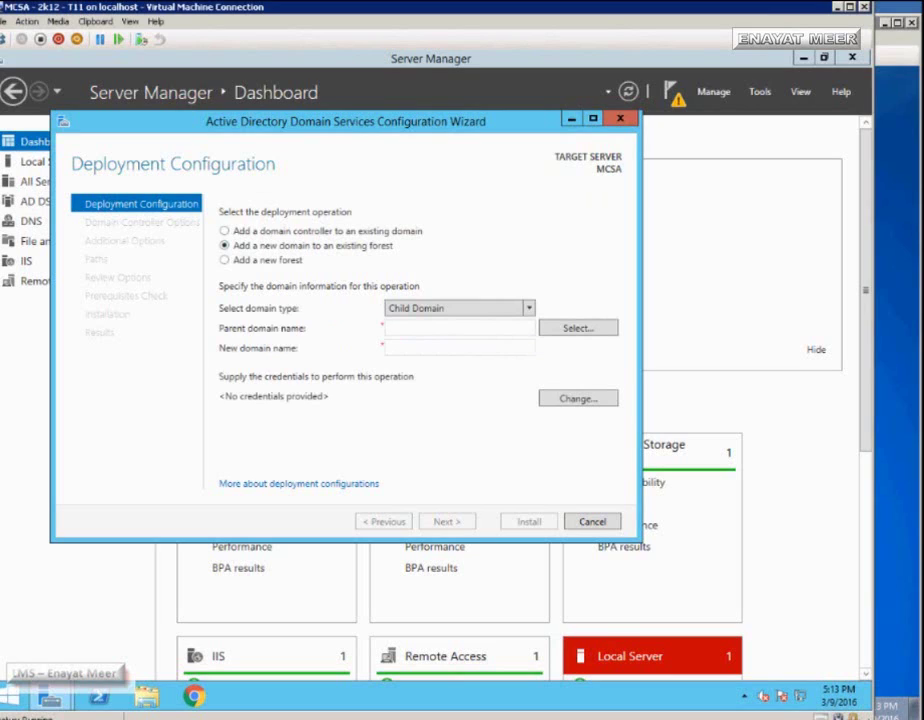
{"action": "left_click", "coordinate": [225, 260]}
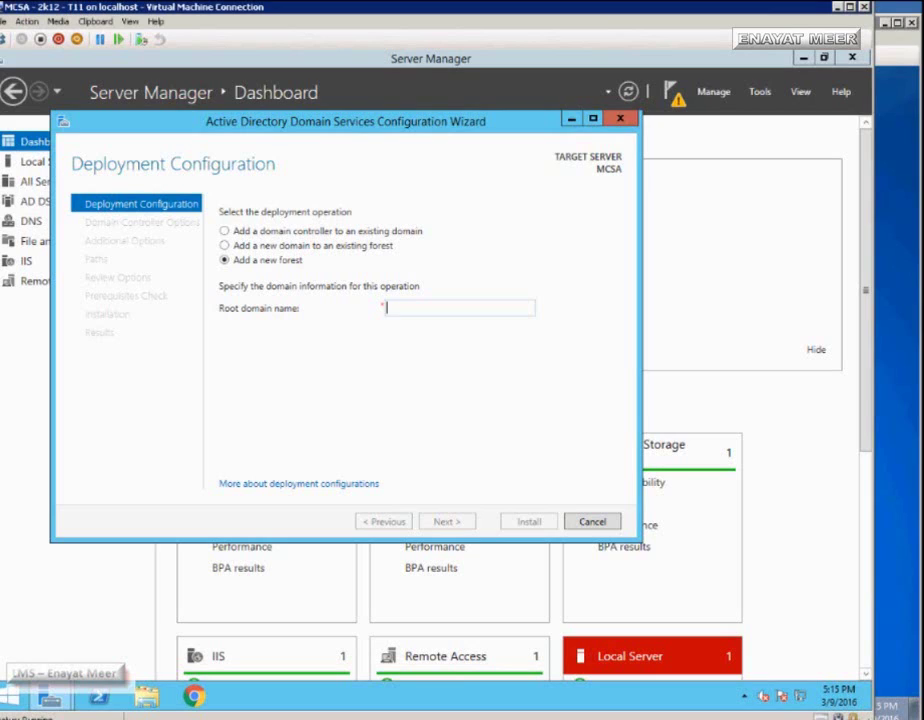
{"action": "type", "text": "L"}
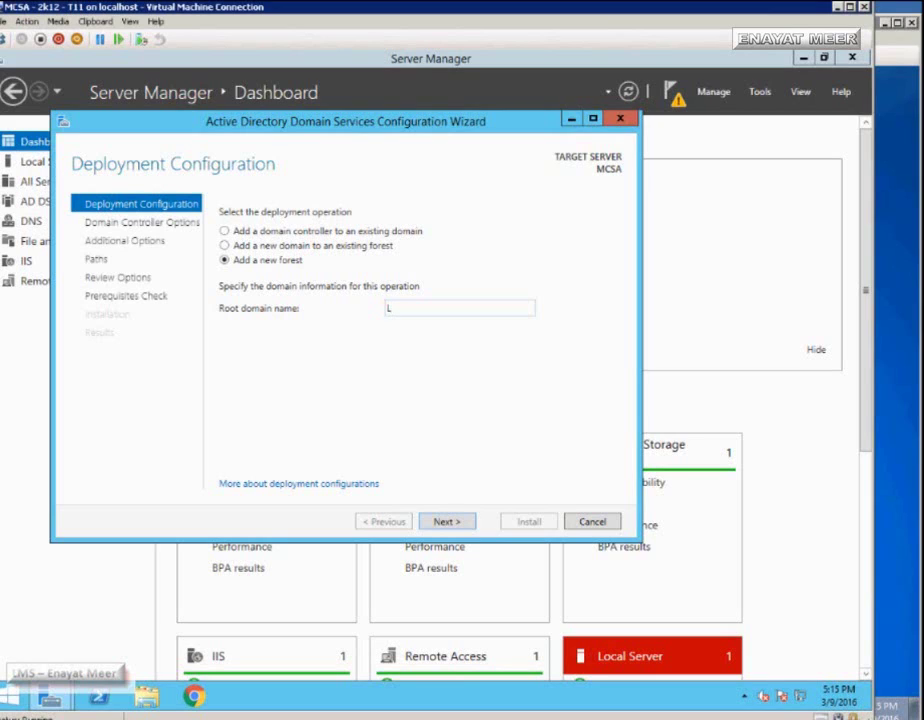
{"action": "type", "text": "MS.com"}
{"action": "key", "text": "Tab"}
{"action": "key", "text": "Return"}
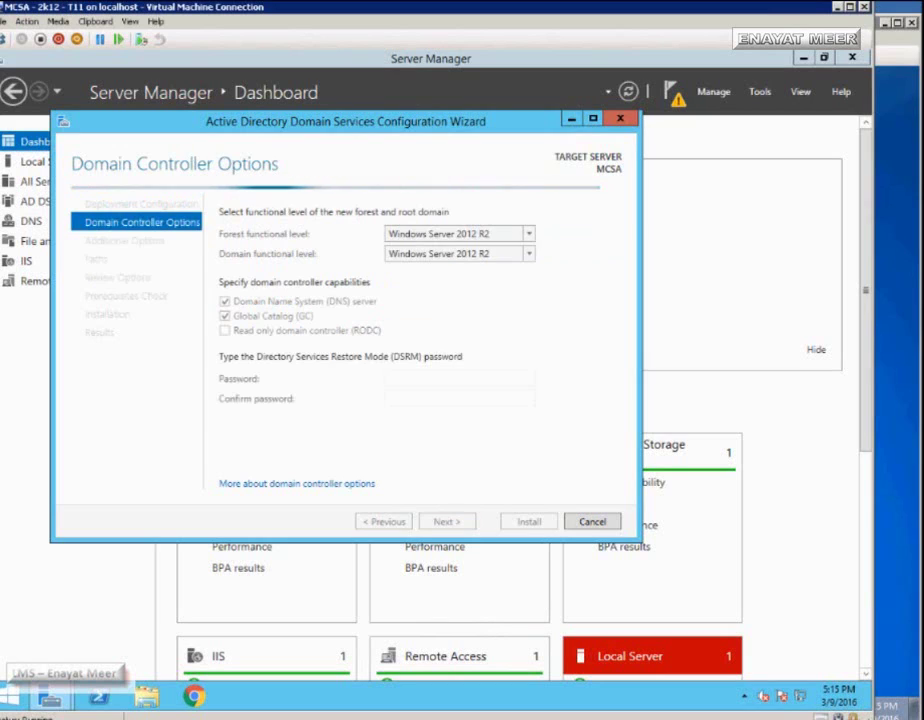
- Keep the Windows Server 2012 R2 forest level and enter the DSRM password and confirmation
{"action": "left_click", "coordinate": [459, 233]}
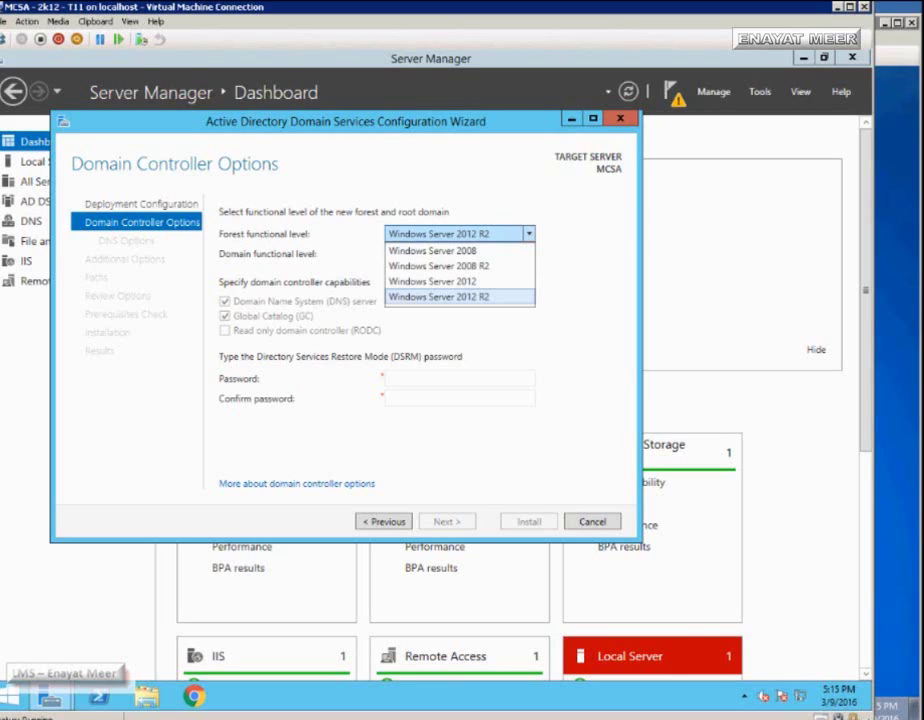
{"action": "key", "text": "Return"}
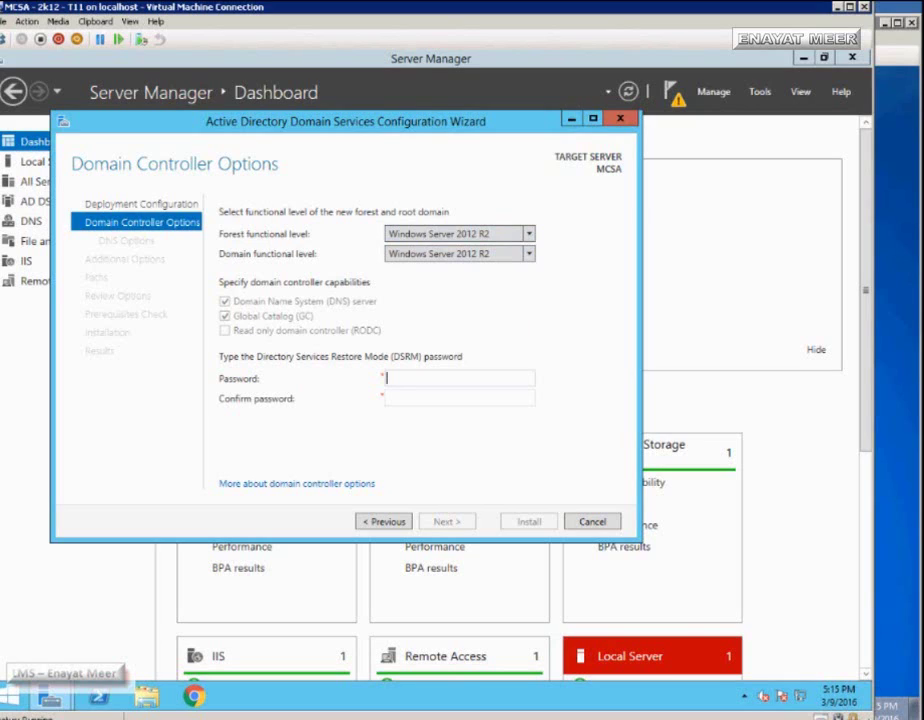
{"action": "type", "text": "••••••••"}
{"action": "key", "text": "Tab"}
{"action": "type", "text": "•••••••••"}
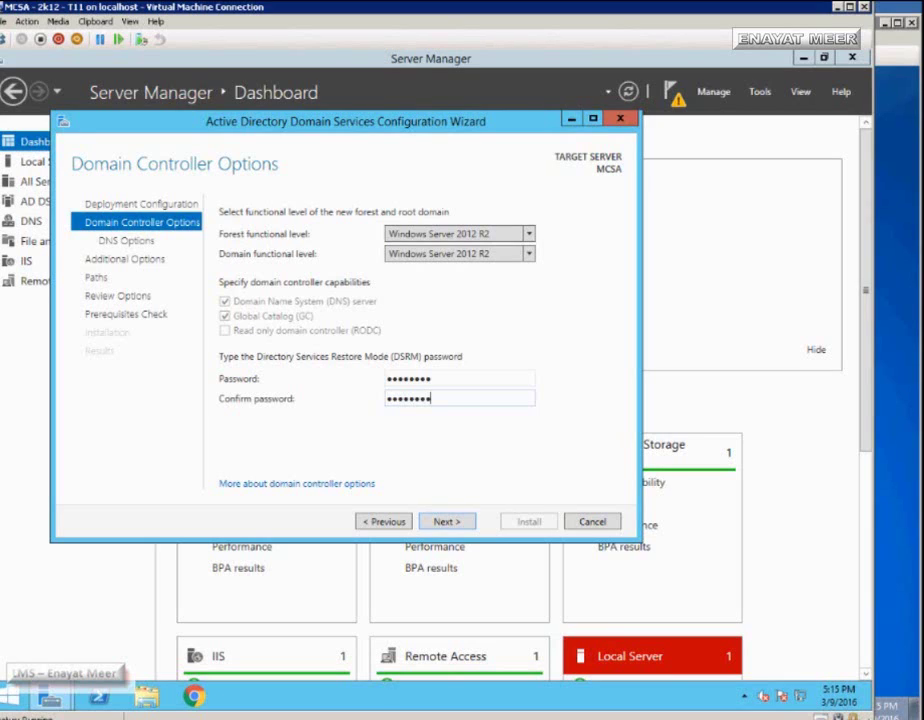
{"action": "left_click", "coordinate": [431, 378]}
{"action": "type", "text": "•"}
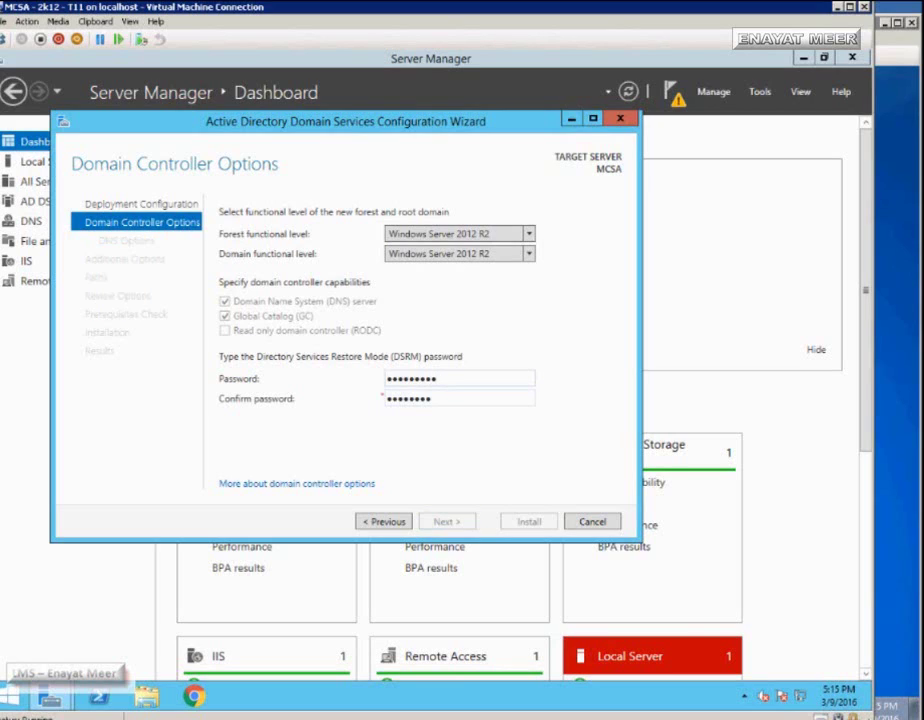
{"action": "left_click", "coordinate": [431, 398]}
{"action": "type", "text": "•"}
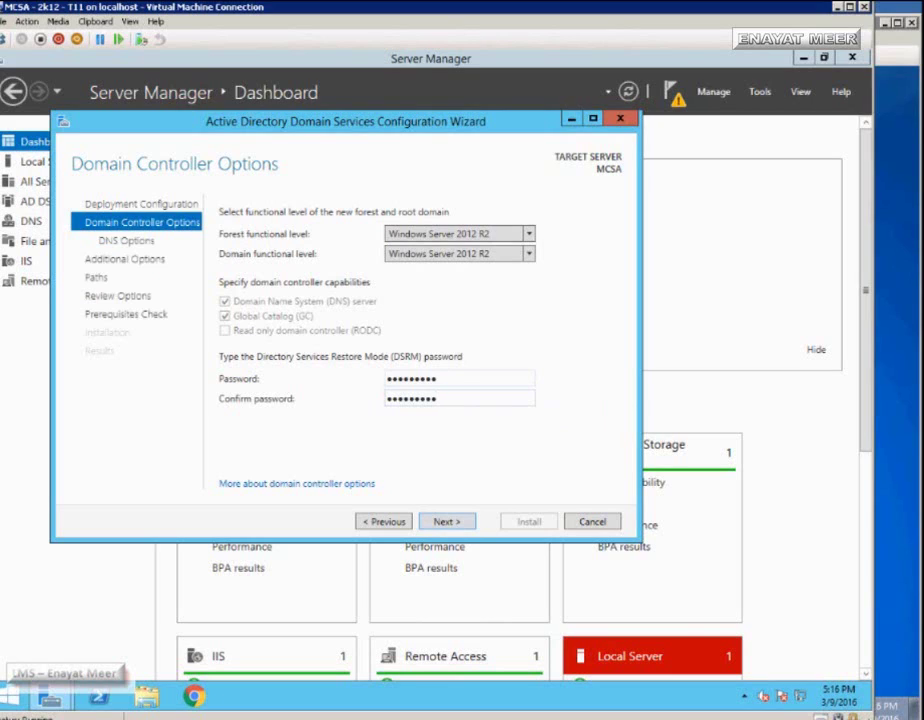
- Retype the DSRM password in both fields until they match, then continue
{"action": "key", "text": "shift+Tab"}
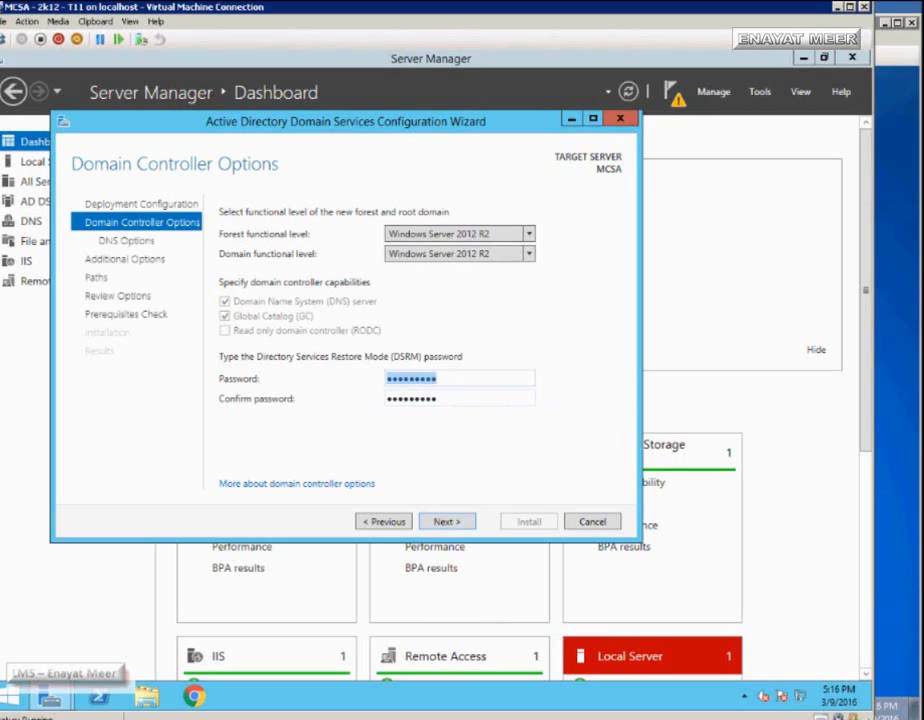
{"action": "type", "text": "P@ssw"}
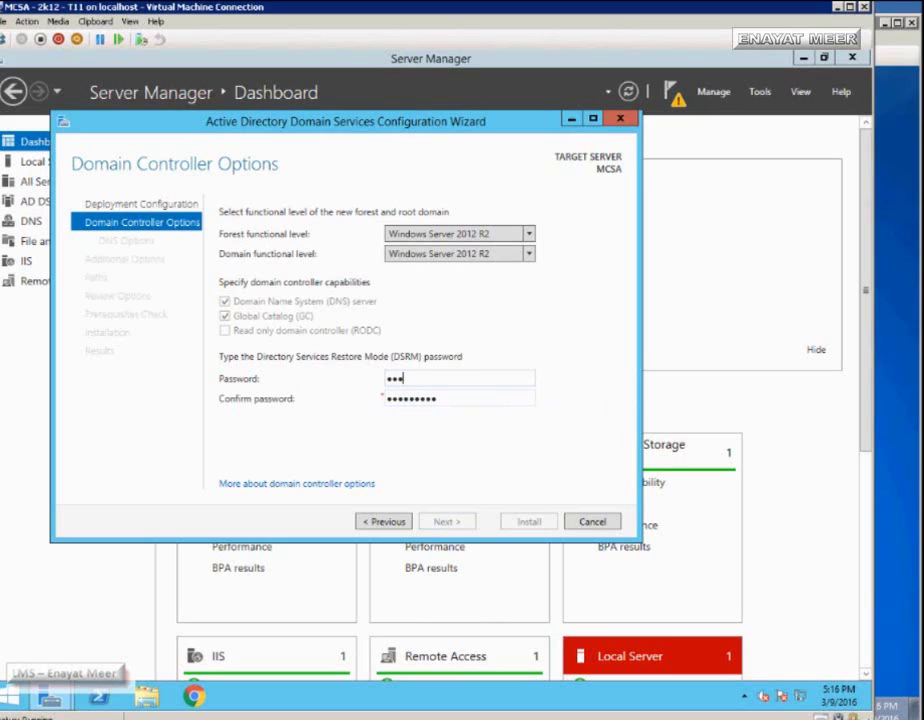
{"action": "type", "text": "ord1"}
{"action": "key", "text": "Tab"}
{"action": "type", "text": "P@ssword1"}
{"action": "key", "text": "ctrl+a"}
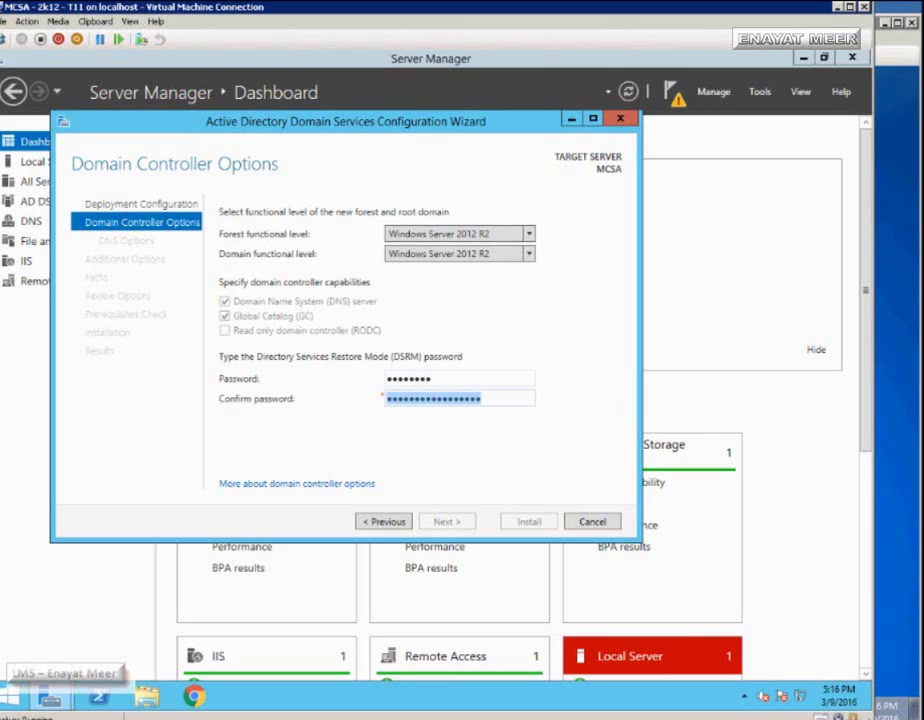
{"action": "type", "text": "P@ssw0"}
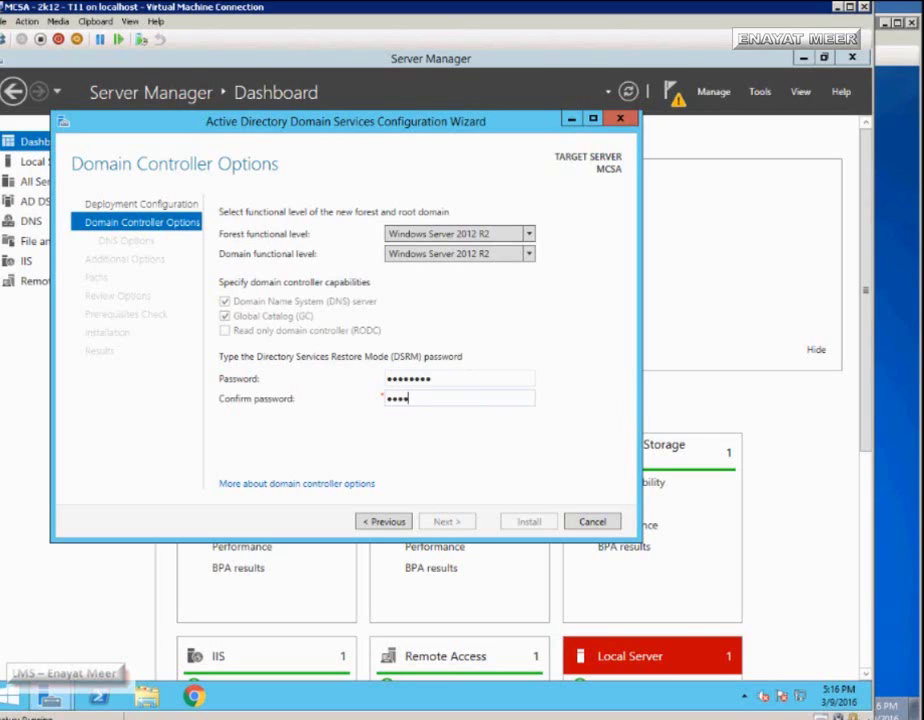
{"action": "type", "text": "rd1"}
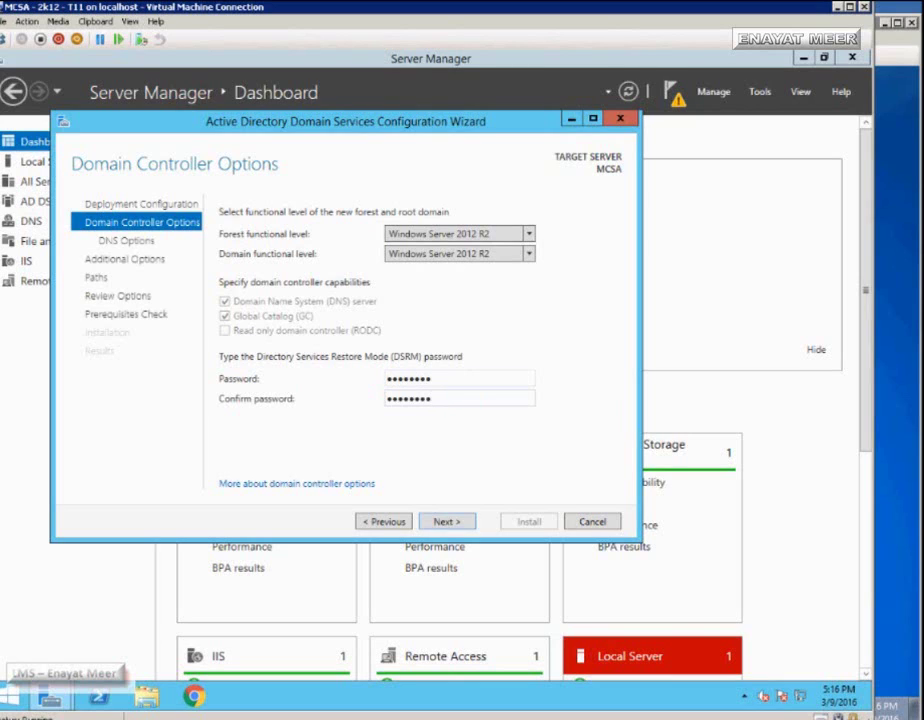
{"action": "key", "text": "Return"}
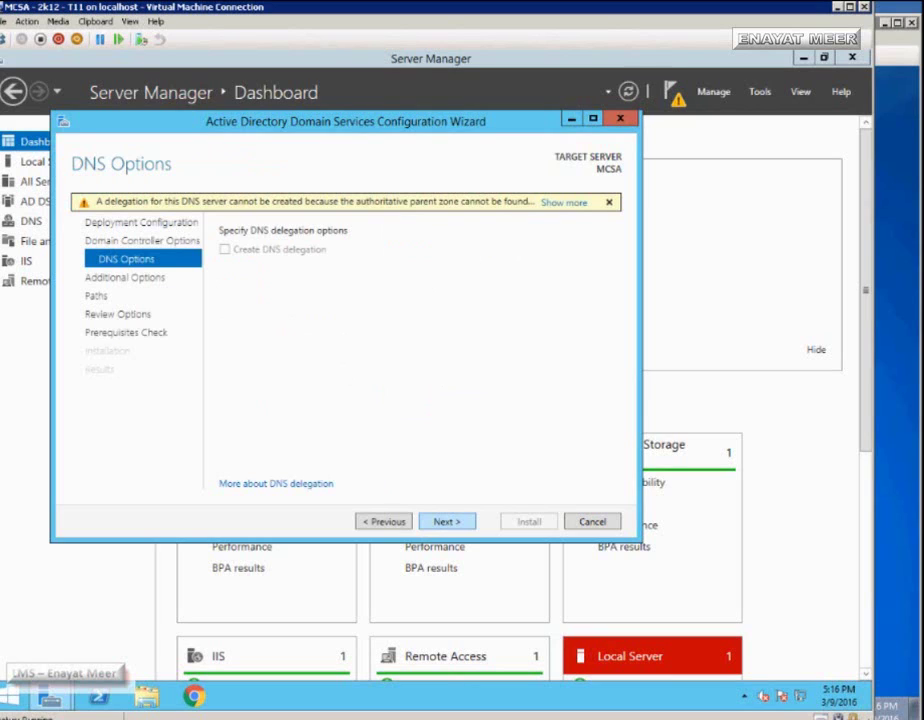
- Accept the DNS options, NetBIOS name LMS, and default database, log and SYSVOL paths
{"action": "key", "text": "Return"}
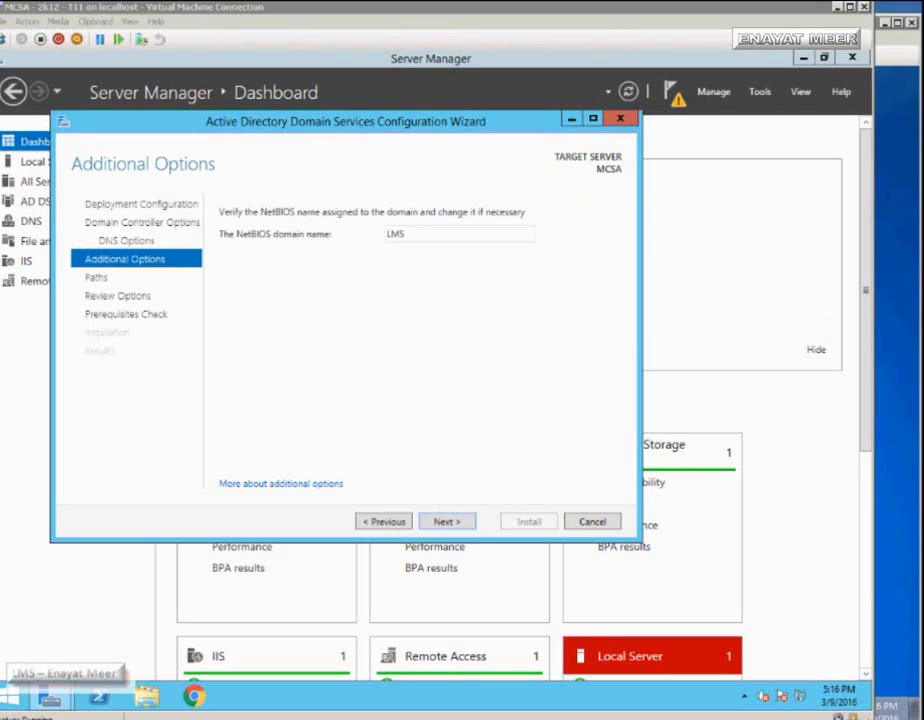
{"action": "key", "text": "Return"}
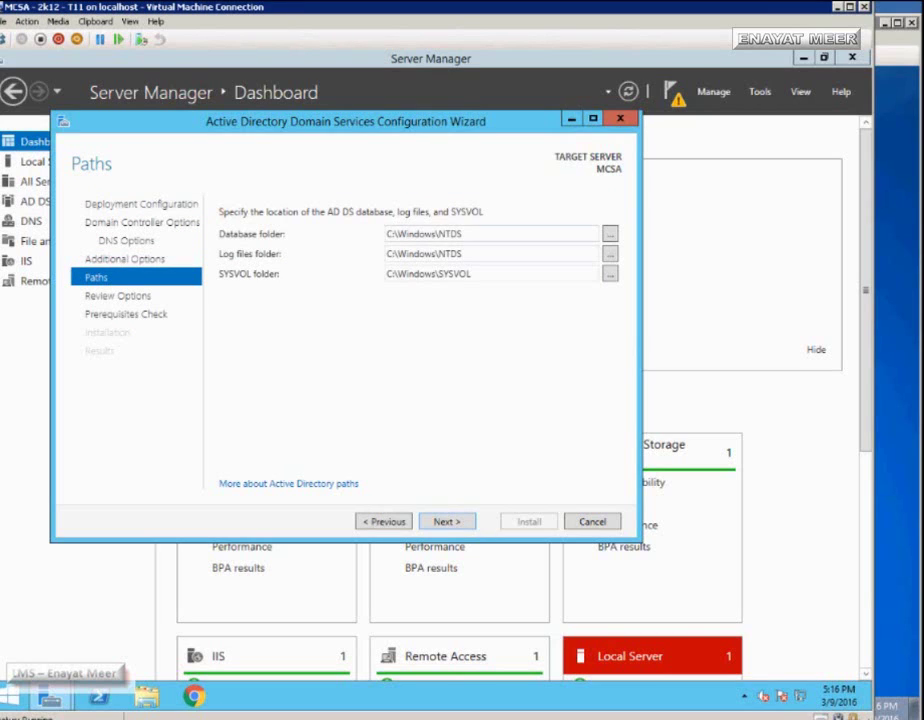
{"action": "key", "text": "Return"}
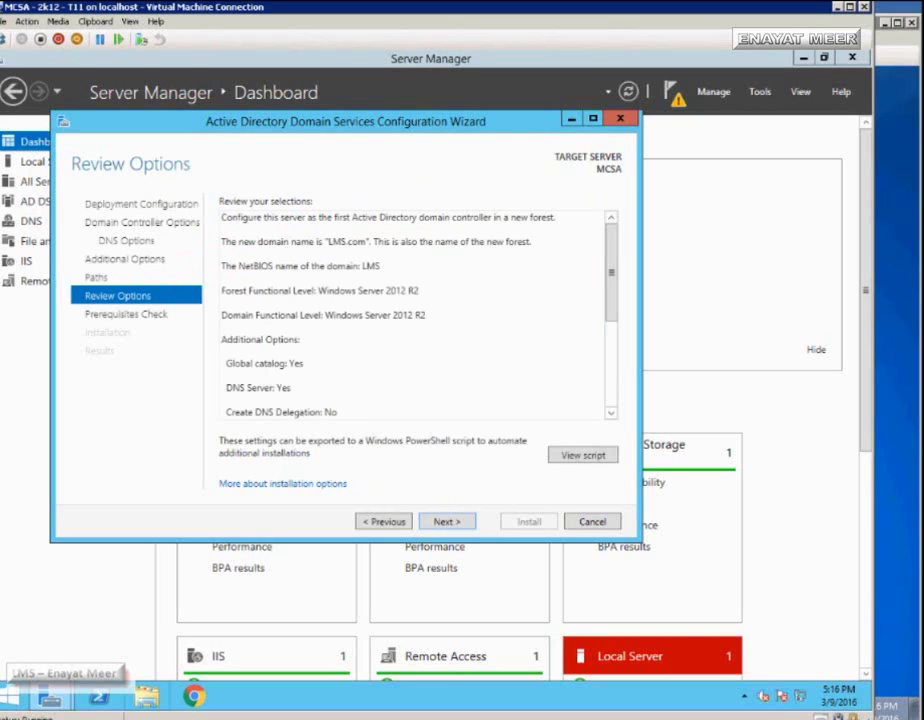
- Review the summary and open the generated Install-ADDSForest PowerShell script
{"action": "scroll", "coordinate": [415, 310], "scroll_direction": "down", "scroll_amount": 2}
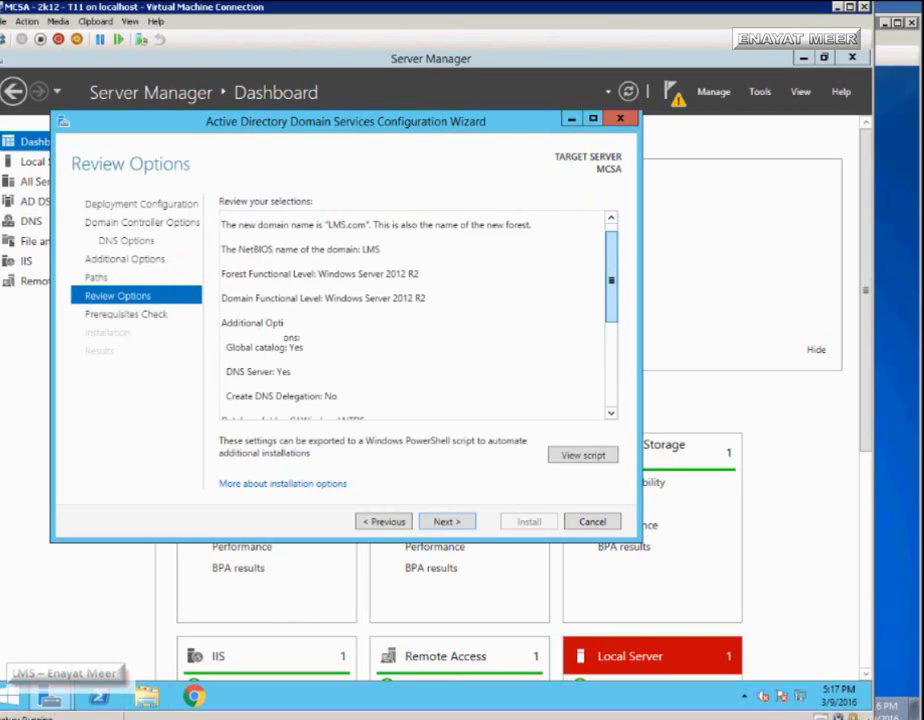
{"action": "scroll", "coordinate": [415, 315], "scroll_direction": "down", "scroll_amount": 4}
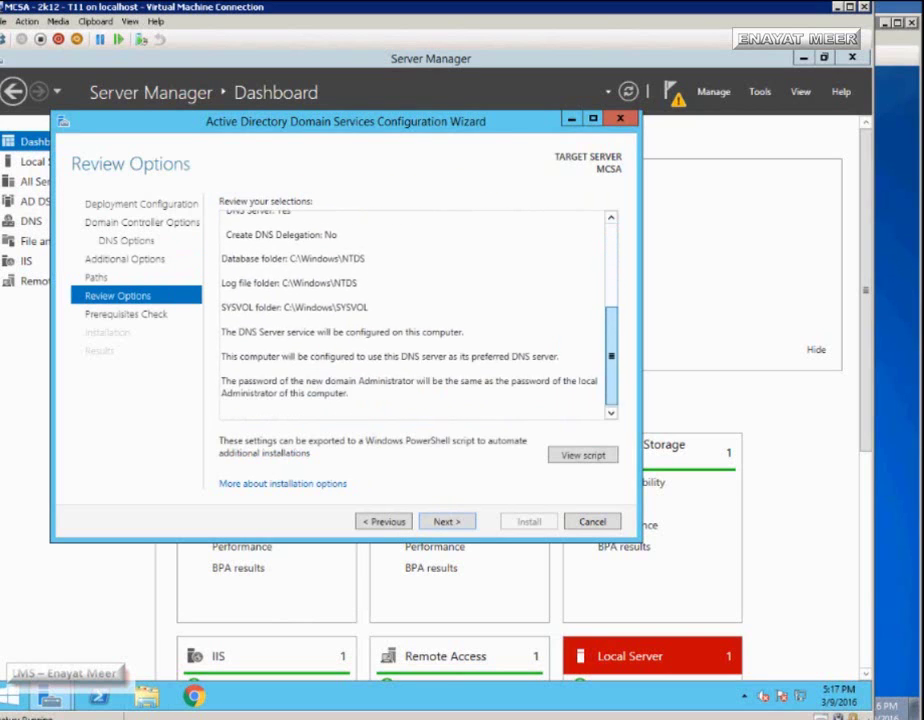
{"action": "scroll", "coordinate": [415, 315], "scroll_direction": "up", "scroll_amount": 6}
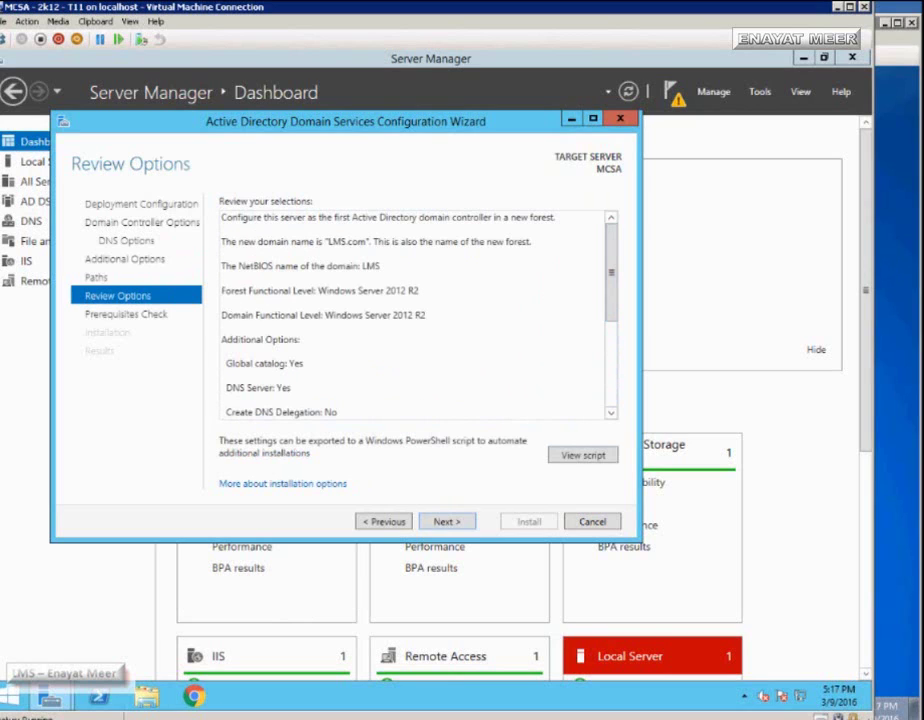
{"action": "left_click", "coordinate": [583, 455]}
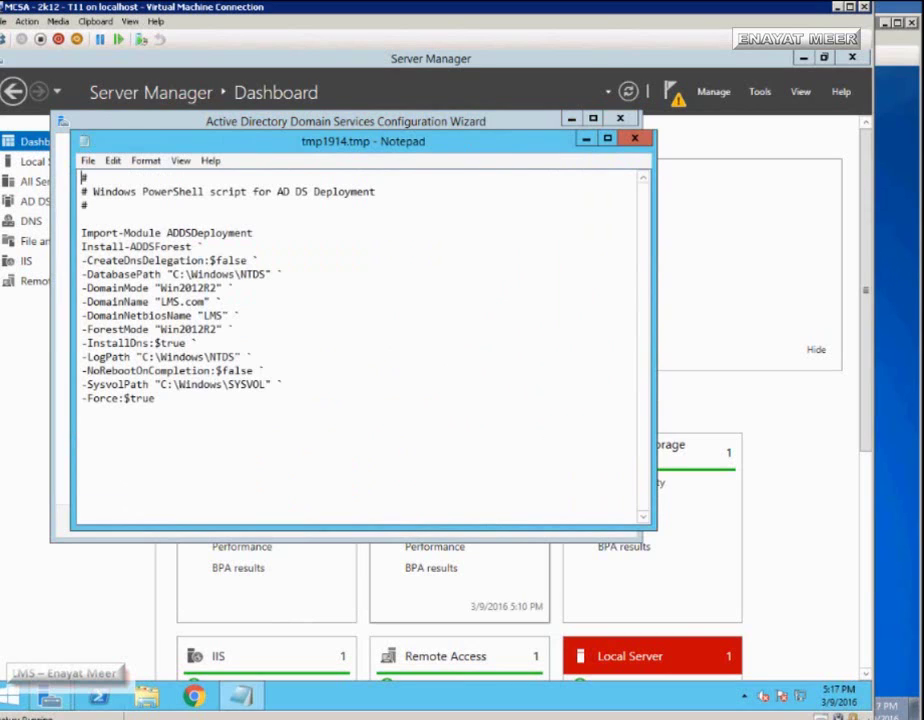
- Close the AD DS deployment script in Notepad and run the Prerequisites Check
{"action": "left_click_drag", "start_coordinate": [419, 141], "coordinate": [474, 135]}
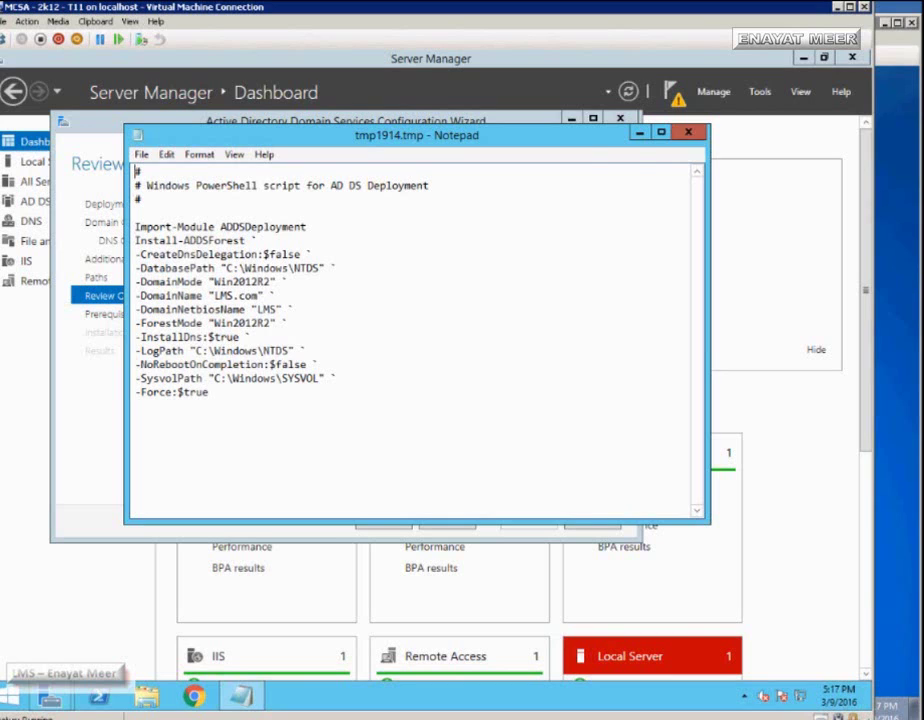
{"action": "key", "text": "alt+F4"}
{"action": "key", "text": "Return"}
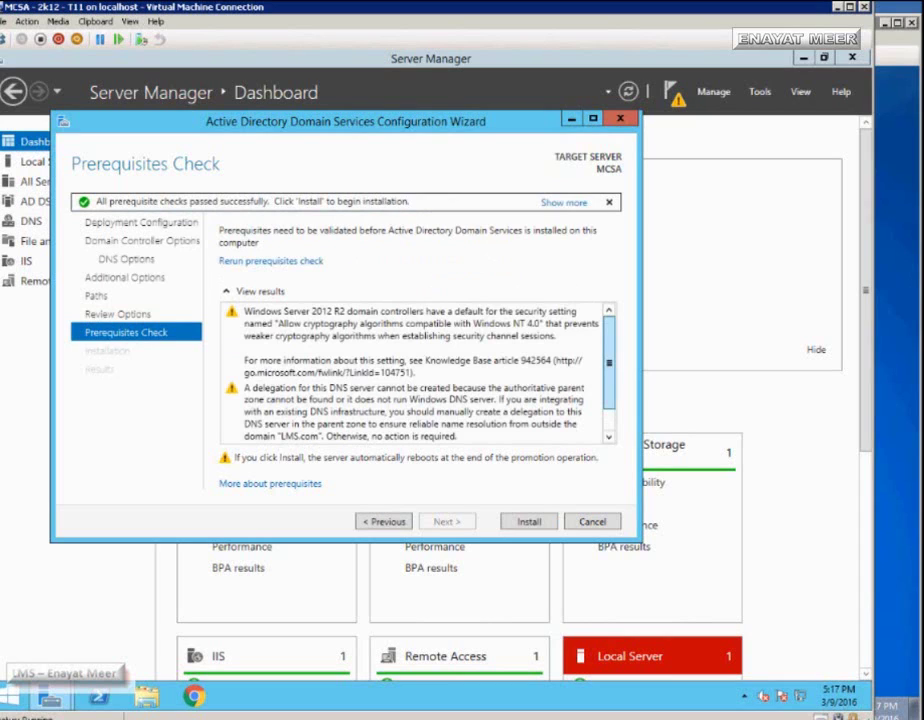
- Review the passed prerequisite results and install the new domain controller
{"action": "scroll", "coordinate": [415, 372], "scroll_direction": "down", "scroll_amount": 1}
{"action": "scroll", "coordinate": [415, 372], "scroll_direction": "down", "scroll_amount": 1}
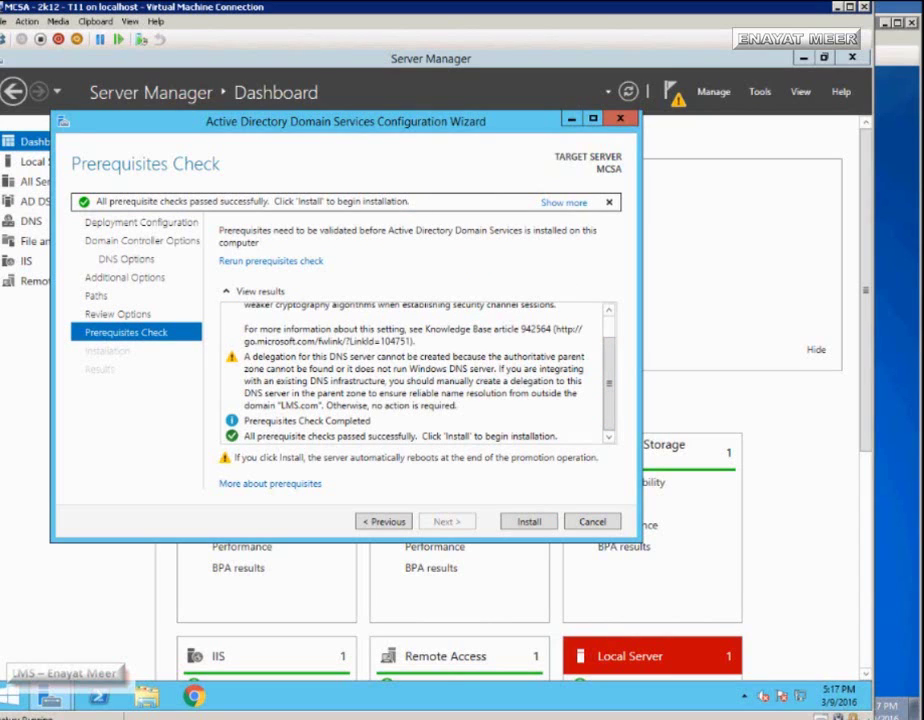
{"action": "key", "text": "Return"}
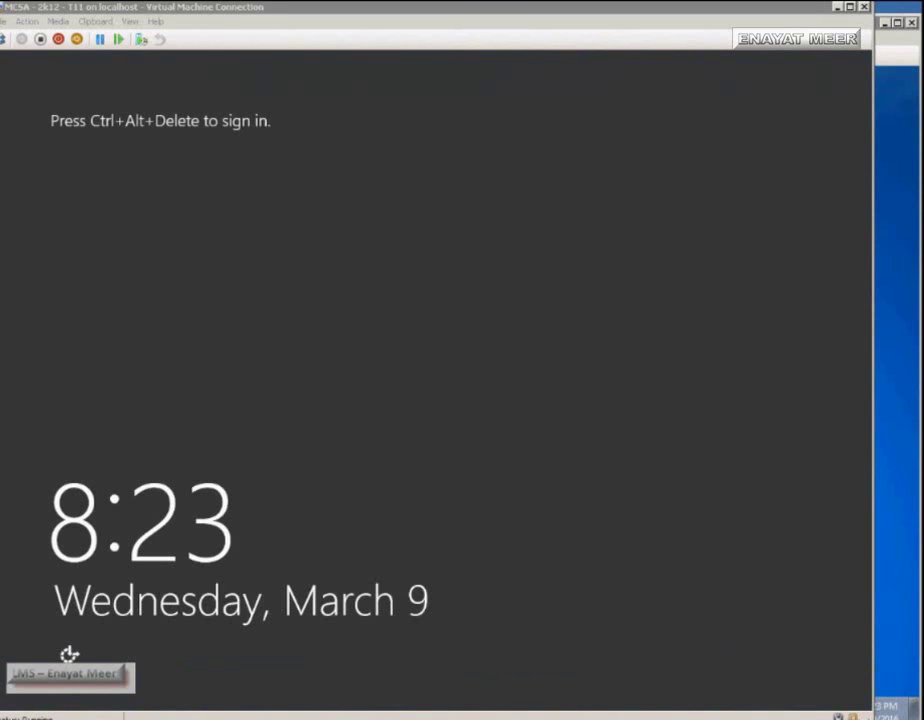
- Send Ctrl+Alt+Delete to the VM and sign in as LMS\Administrator with the account password
{"action": "left_click", "coordinate": [26, 21]}
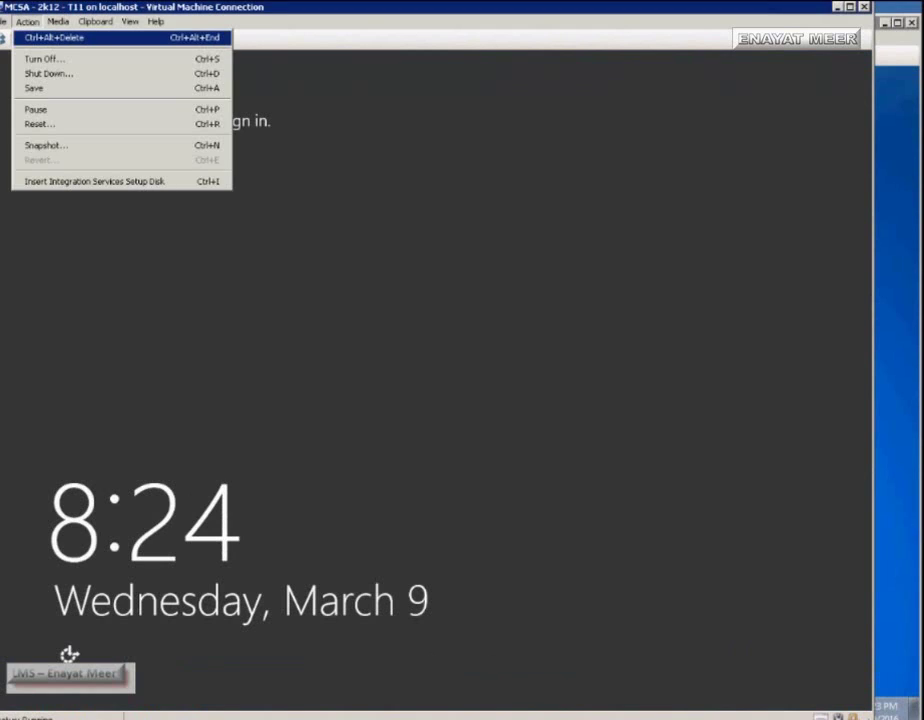
{"action": "left_click", "coordinate": [45, 31]}
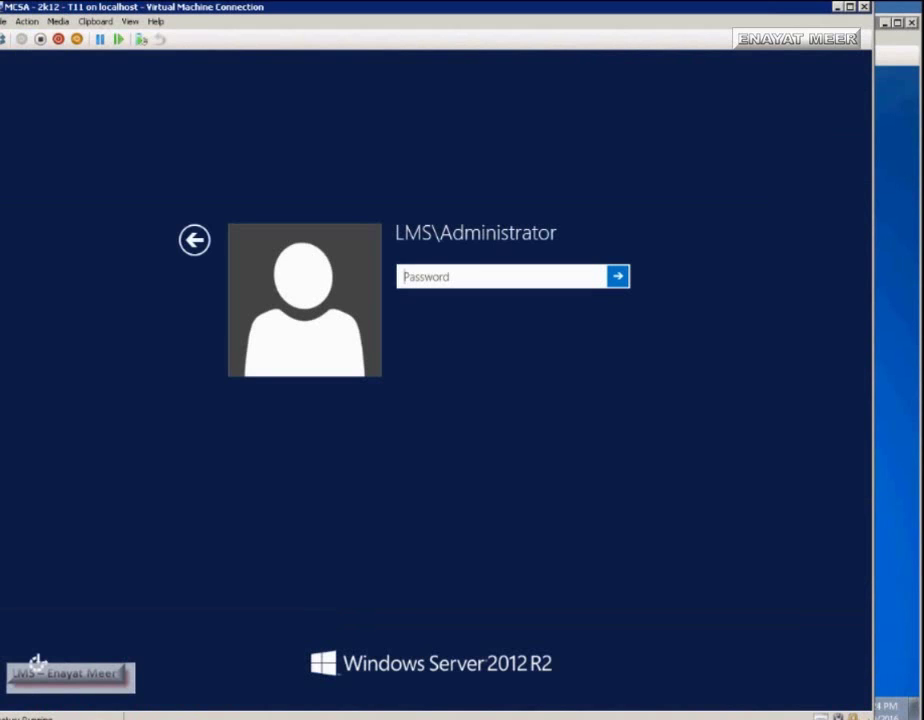
{"action": "key", "text": "Escape"}
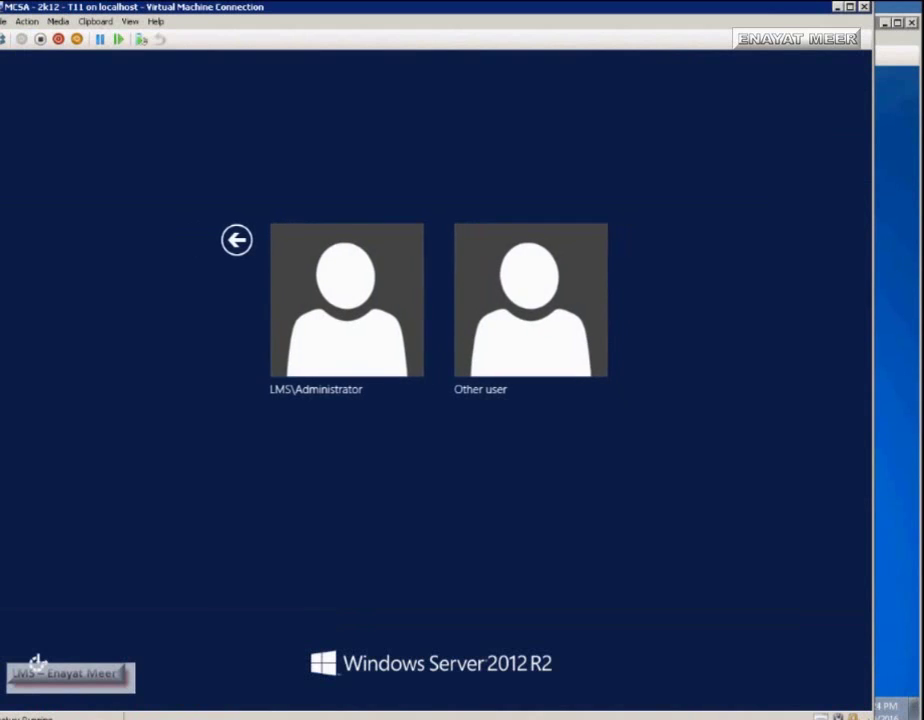
{"action": "key", "text": "Right"}
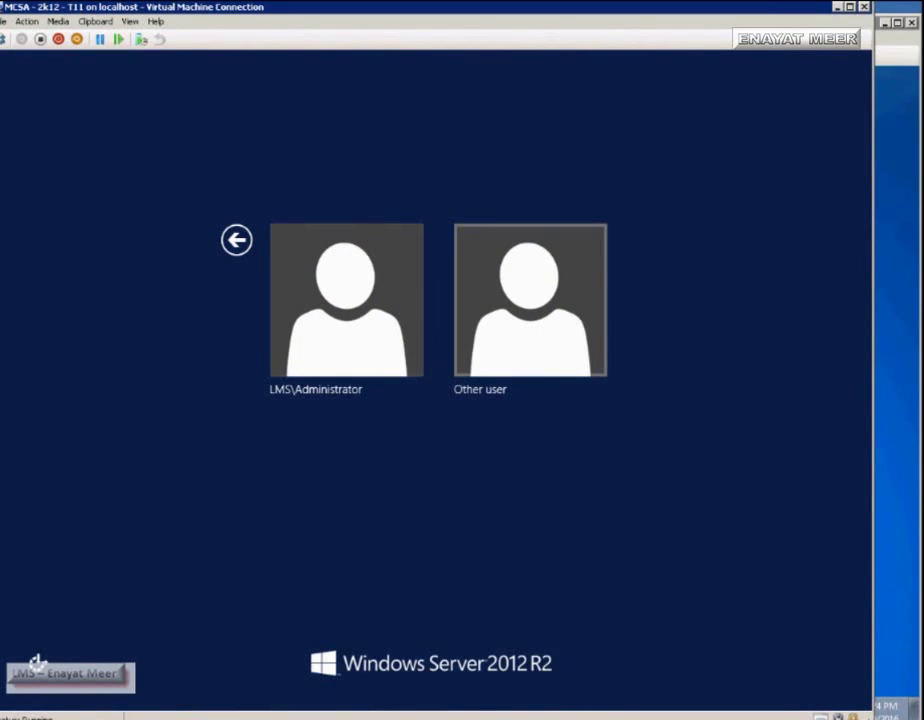
{"action": "key", "text": "Left"}
{"action": "key", "text": "Return"}
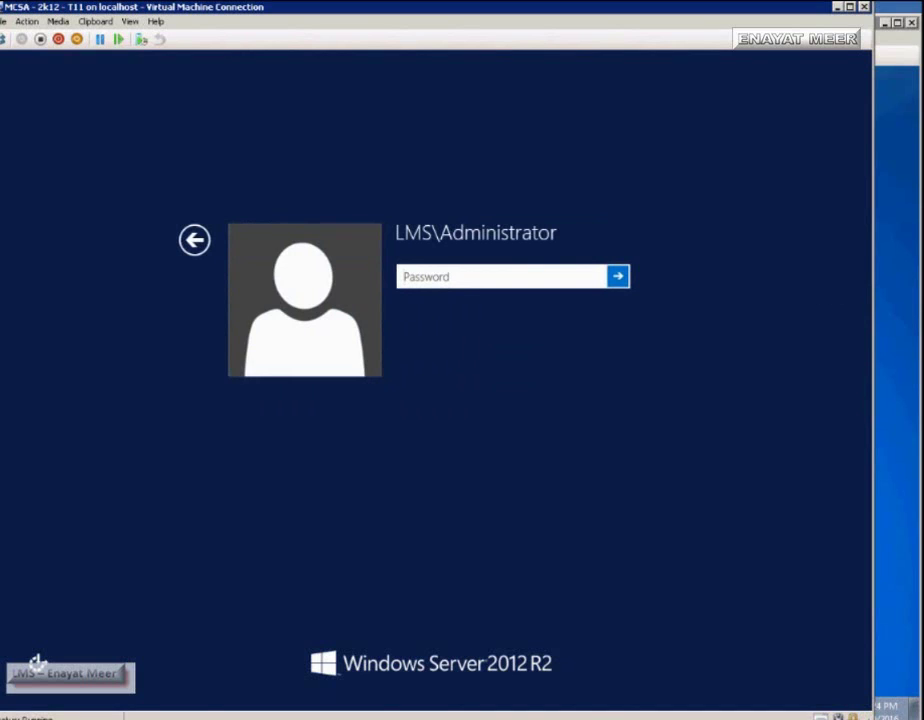
{"action": "type", "text": "Pa$$w0rd"}
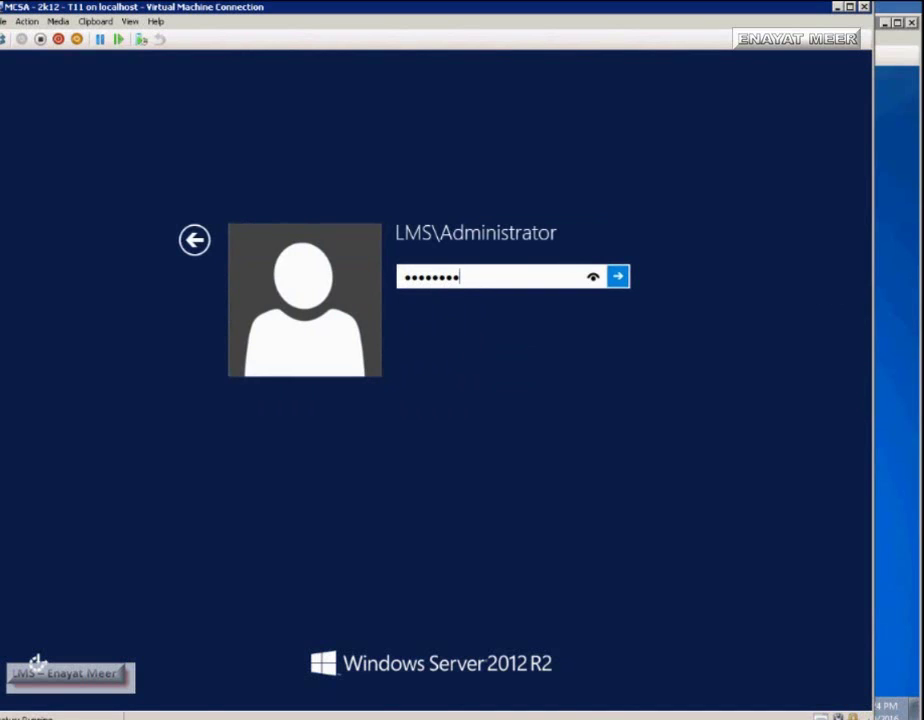
{"action": "key", "text": "Return"}
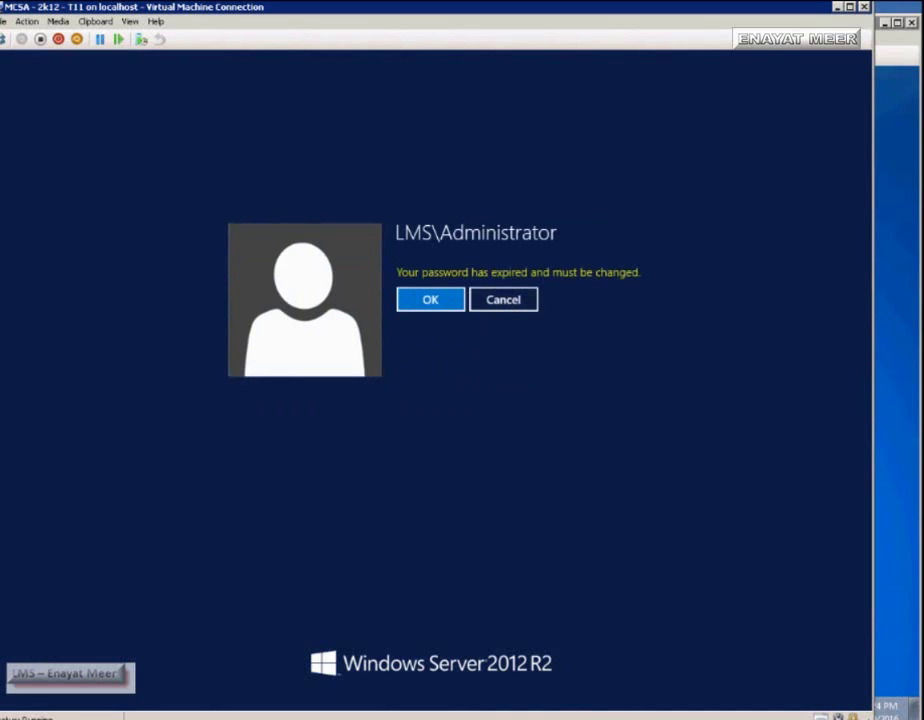
- Replace the expired Administrator password by entering and confirming a new password
{"action": "key", "text": "Return"}
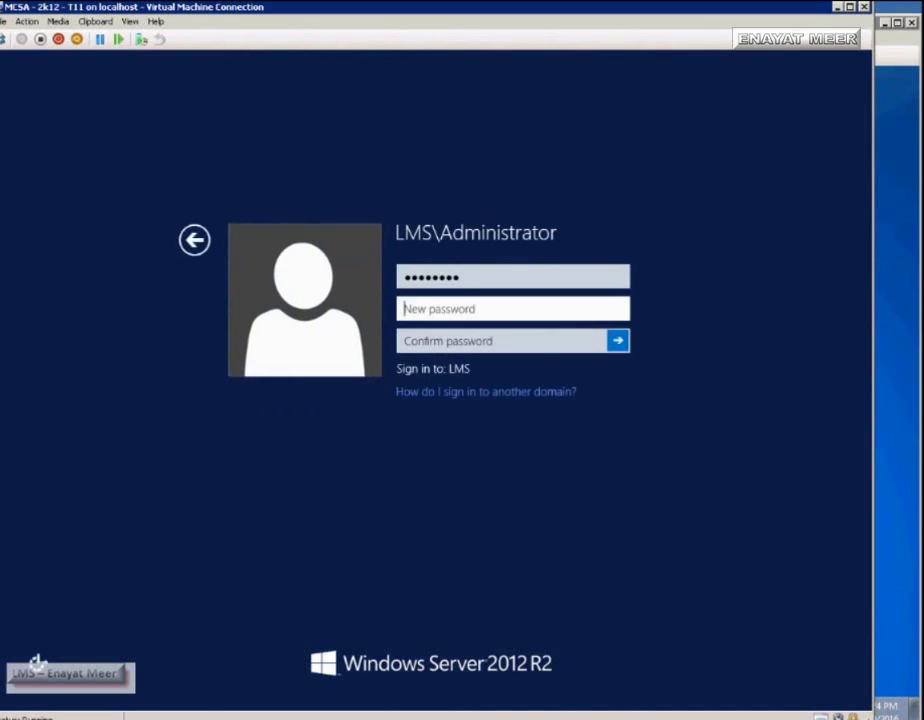
{"action": "type", "text": "Pa$$"}
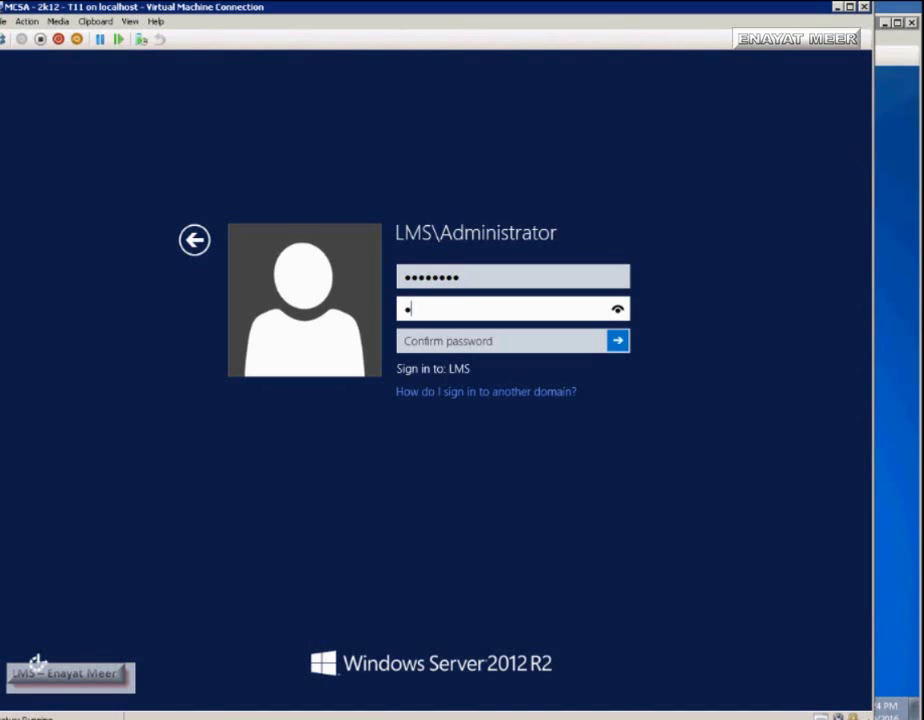
{"action": "type", "text": "w0rd1"}
{"action": "key", "text": "Tab"}
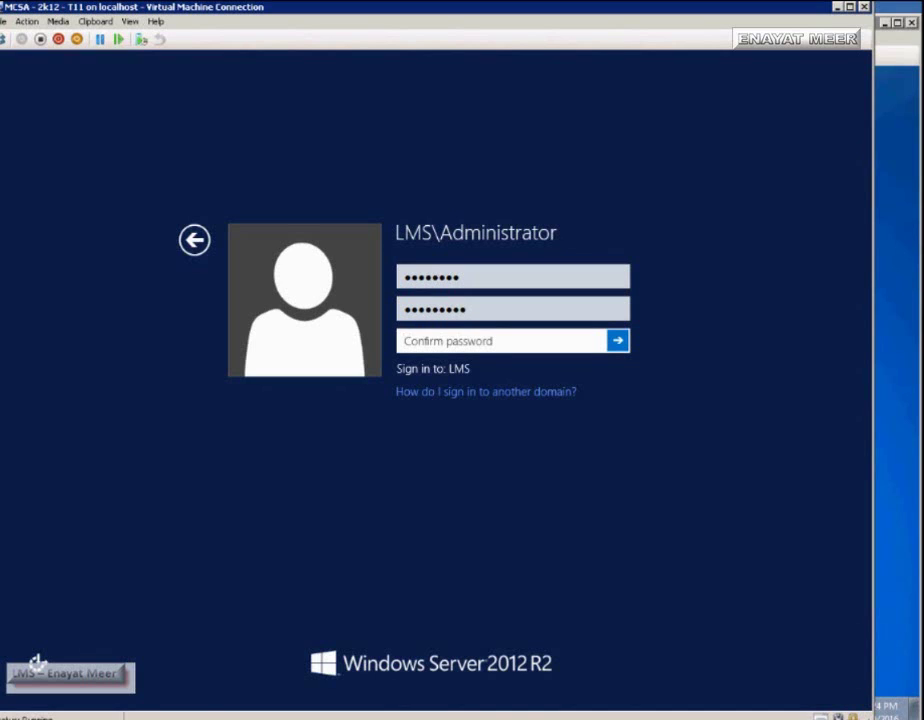
{"action": "type", "text": "Passw0r"}
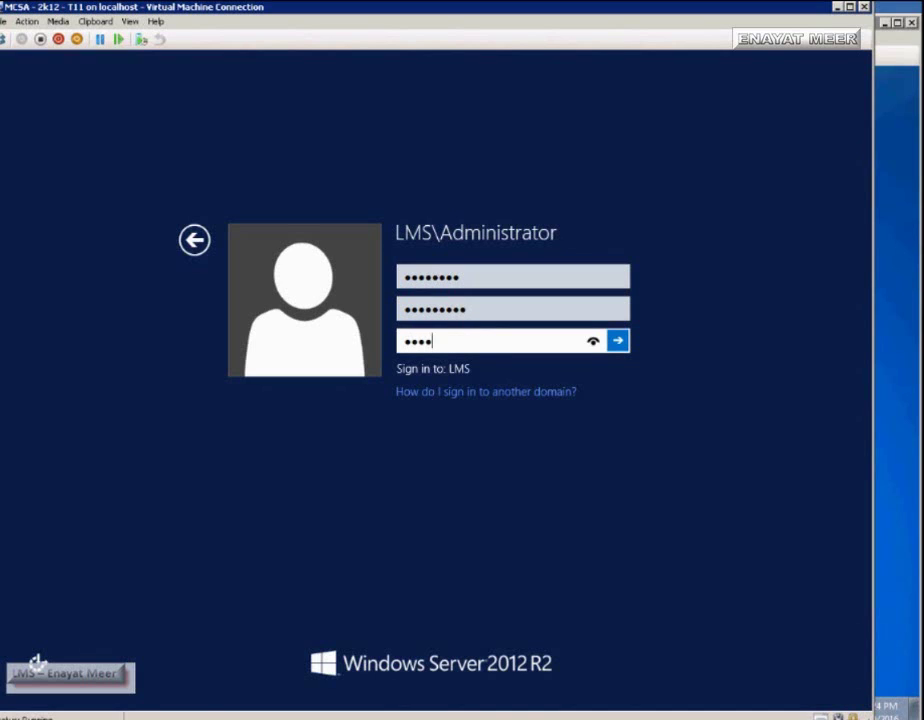
{"action": "type", "text": "d1"}
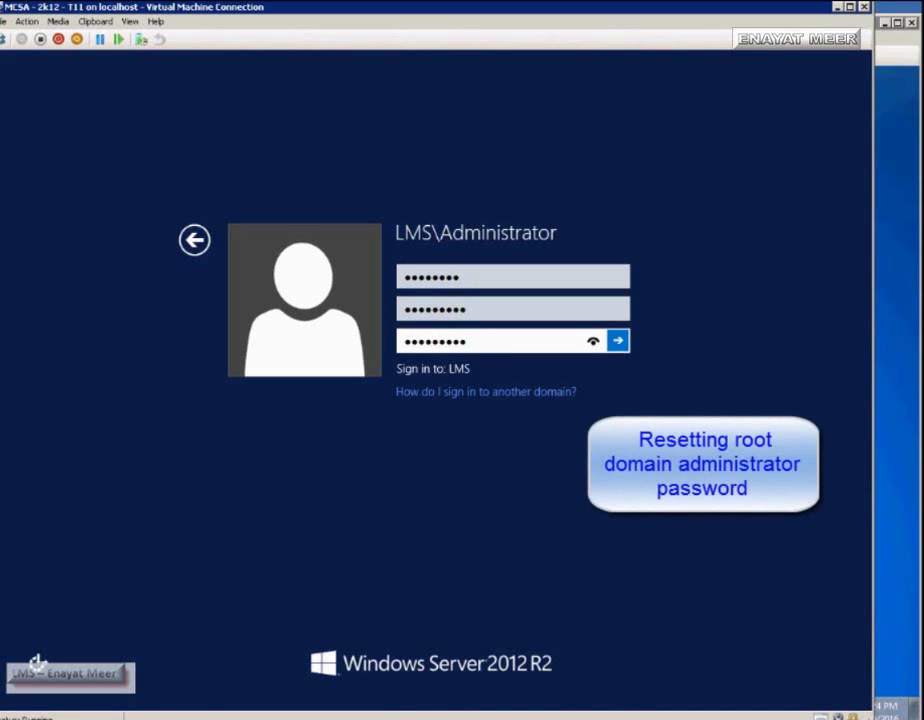
{"action": "key", "text": "Return"}
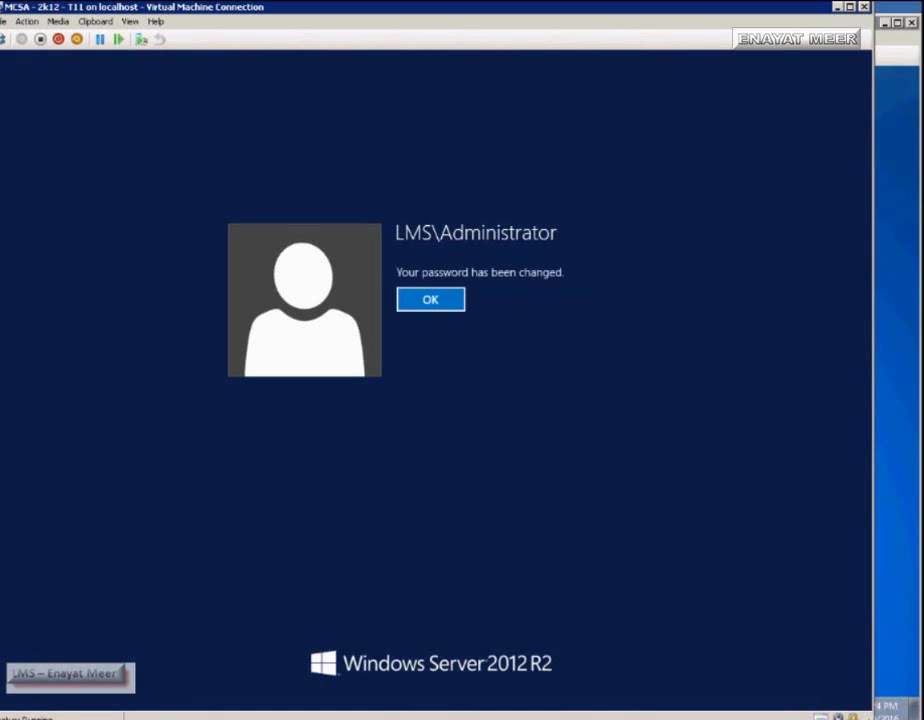
- Confirm the password change, sign in, and show Server Manager's Local Server page
{"action": "key", "text": "Return"}
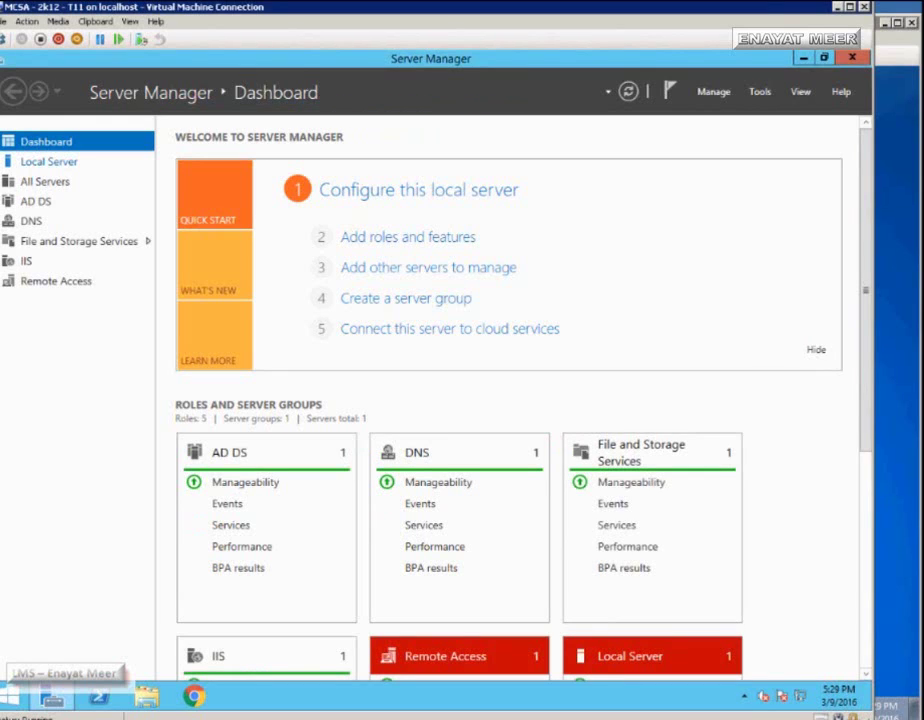
{"action": "left_click", "coordinate": [48, 161]}
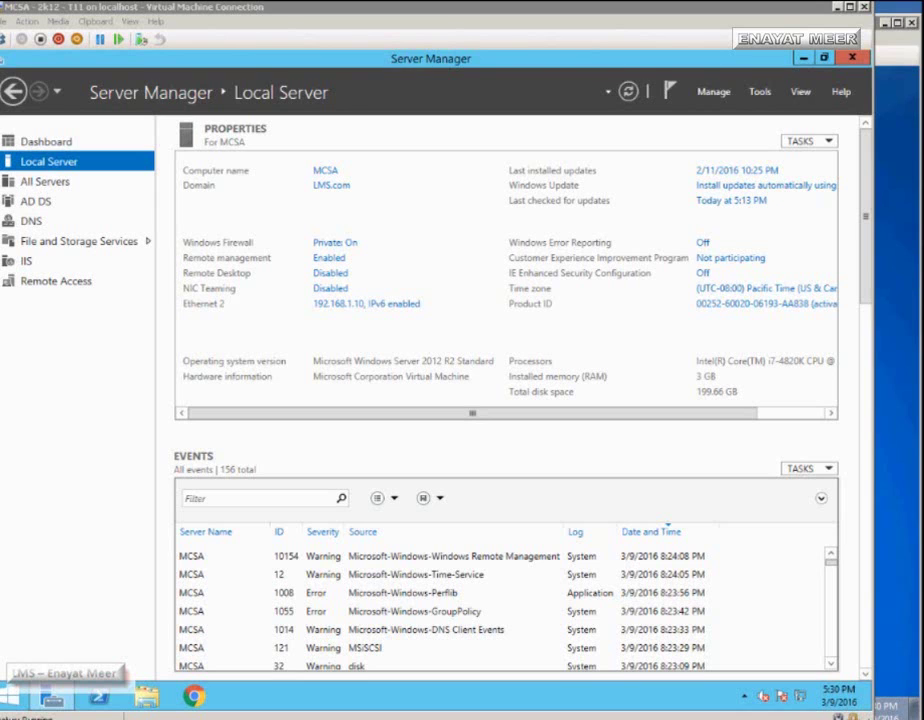
- Scroll through the Local Server properties for MCSA in LMS.com, then open Tools
{"action": "scroll", "coordinate": [505, 400], "scroll_direction": "down", "scroll_amount": 5}
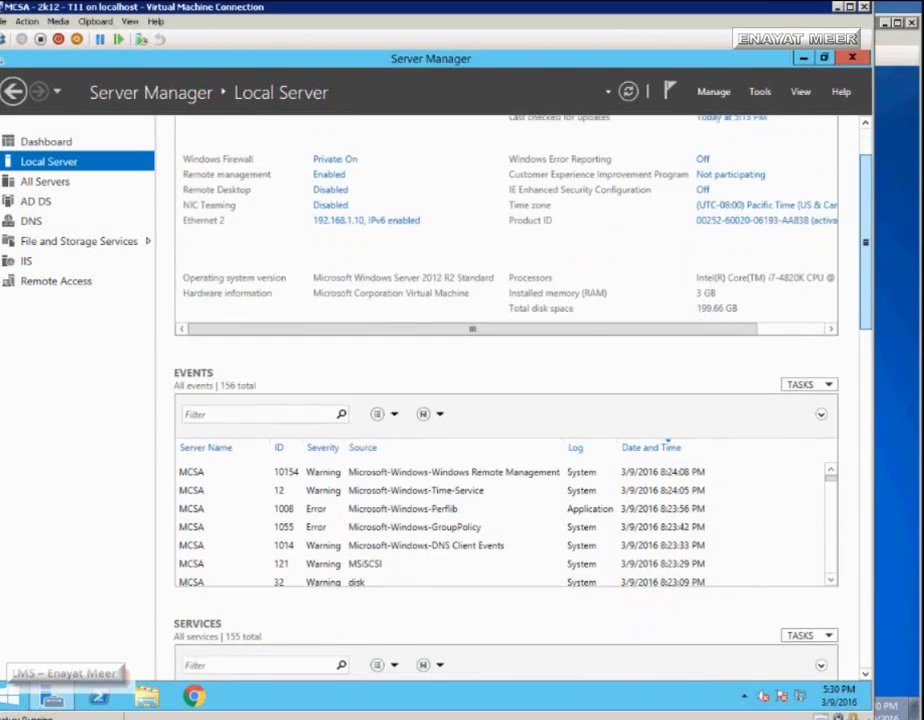
{"action": "scroll", "coordinate": [505, 400], "scroll_direction": "down", "scroll_amount": 1}
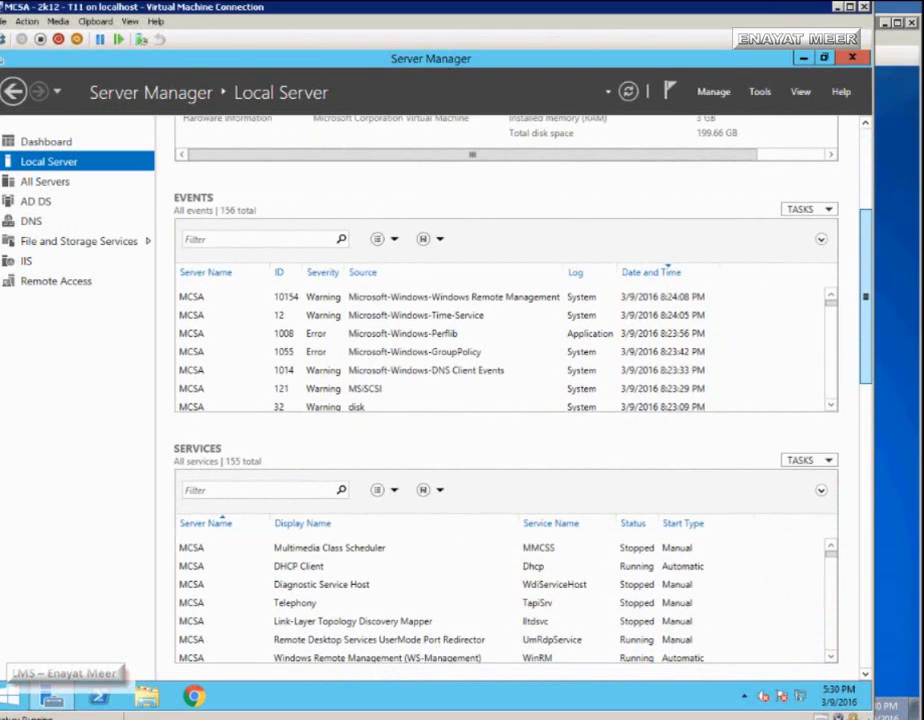
{"action": "scroll", "coordinate": [505, 400], "scroll_direction": "down", "scroll_amount": 8}
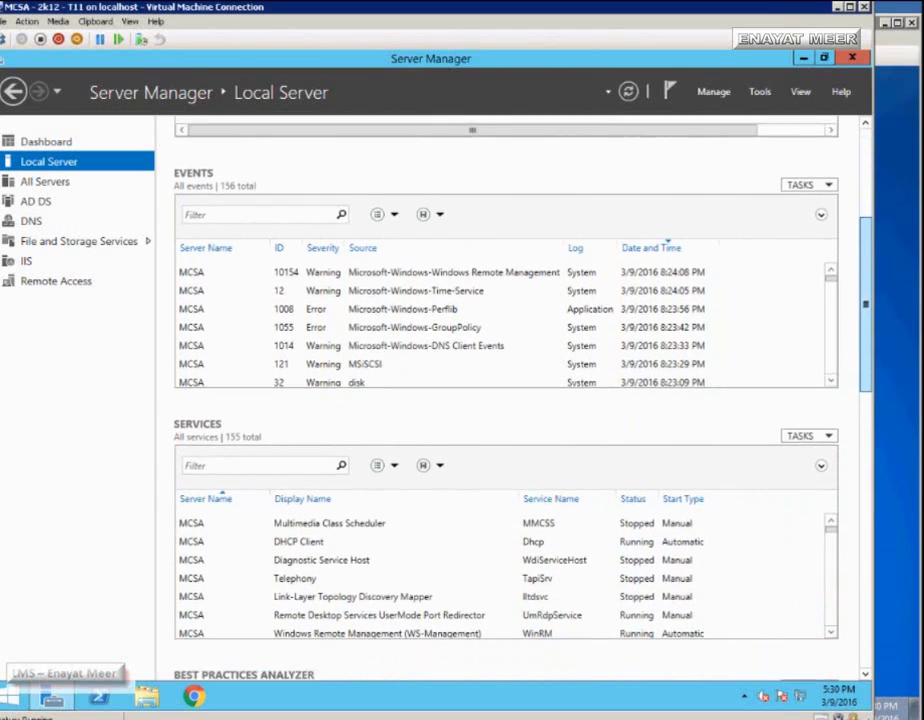
{"action": "scroll", "coordinate": [505, 400], "scroll_direction": "down", "scroll_amount": 6}
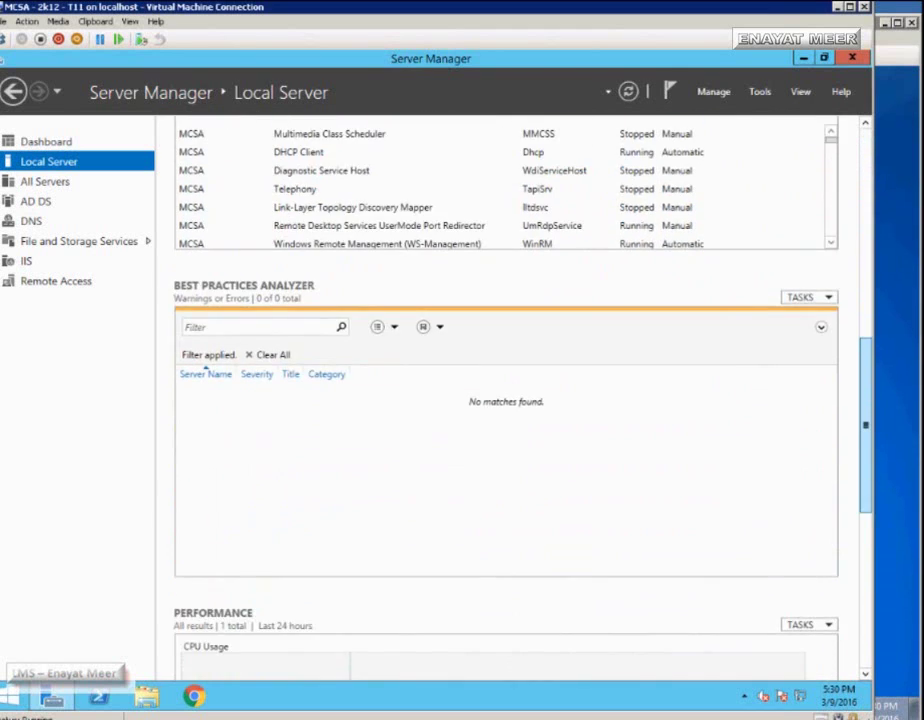
{"action": "scroll", "coordinate": [505, 400], "scroll_direction": "down", "scroll_amount": 6}
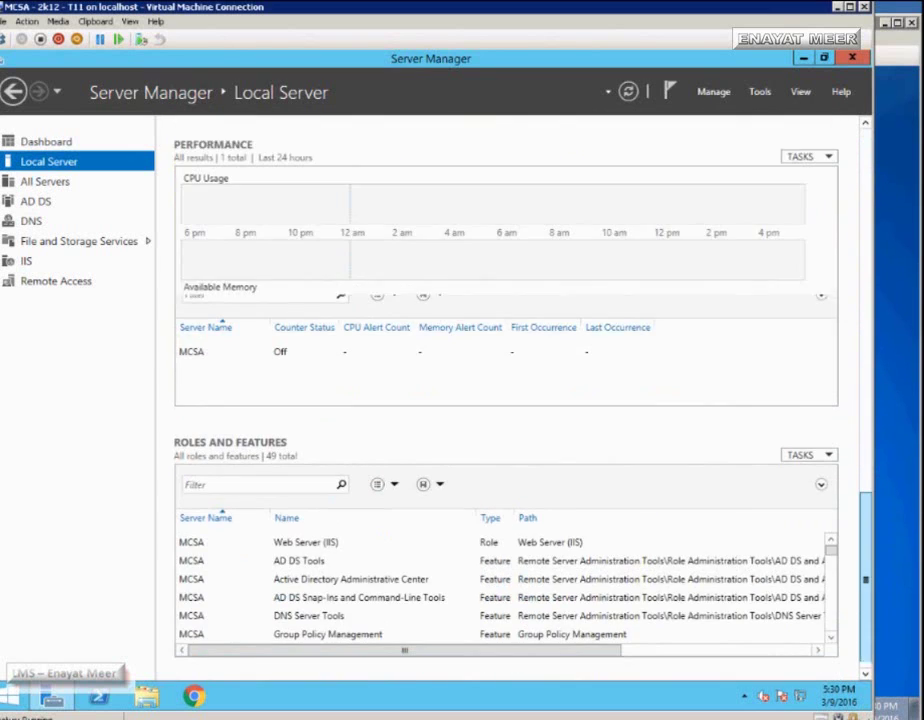
{"action": "scroll", "coordinate": [505, 400], "scroll_direction": "up", "scroll_amount": 14}
{"action": "scroll", "coordinate": [505, 400], "scroll_direction": "up", "scroll_amount": 1}
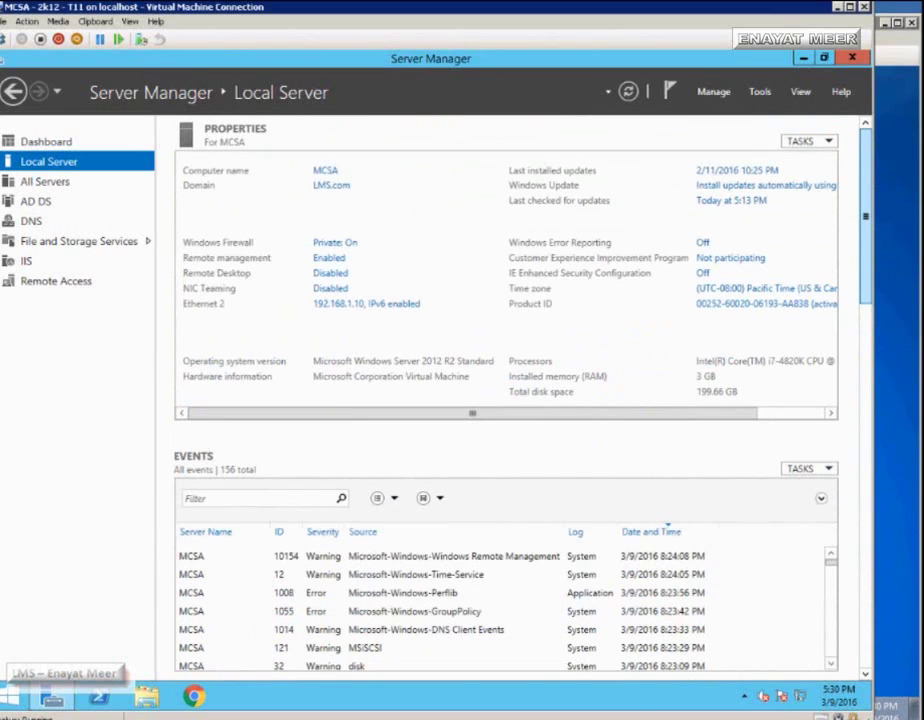
{"action": "left_click", "coordinate": [760, 91]}
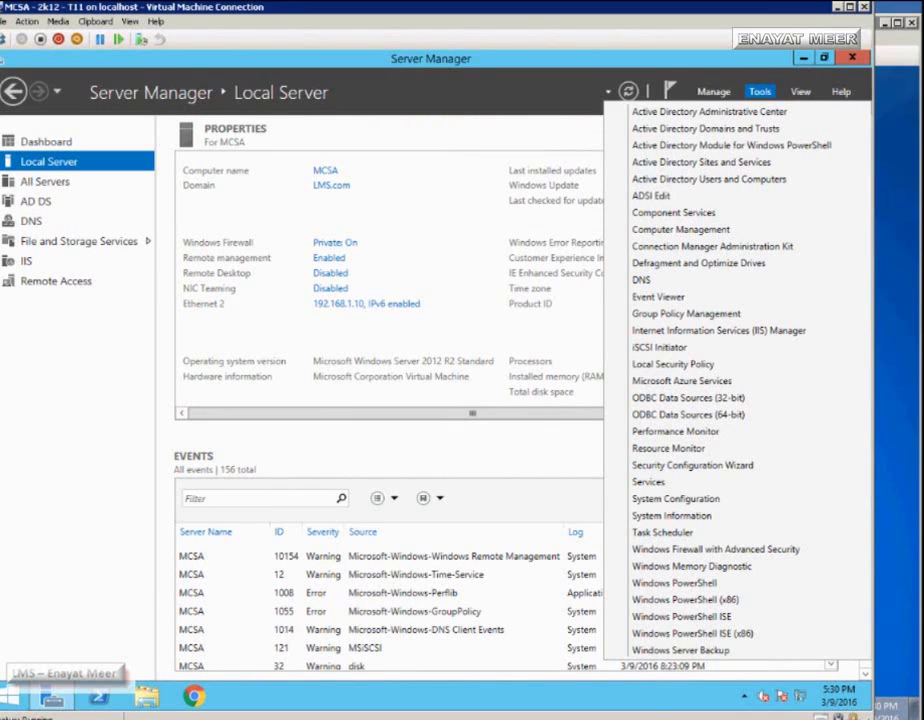
- Launch Active Directory Users and Computers and list the LMS.com Users container, selecting Administrator
{"action": "left_click", "coordinate": [709, 179]}
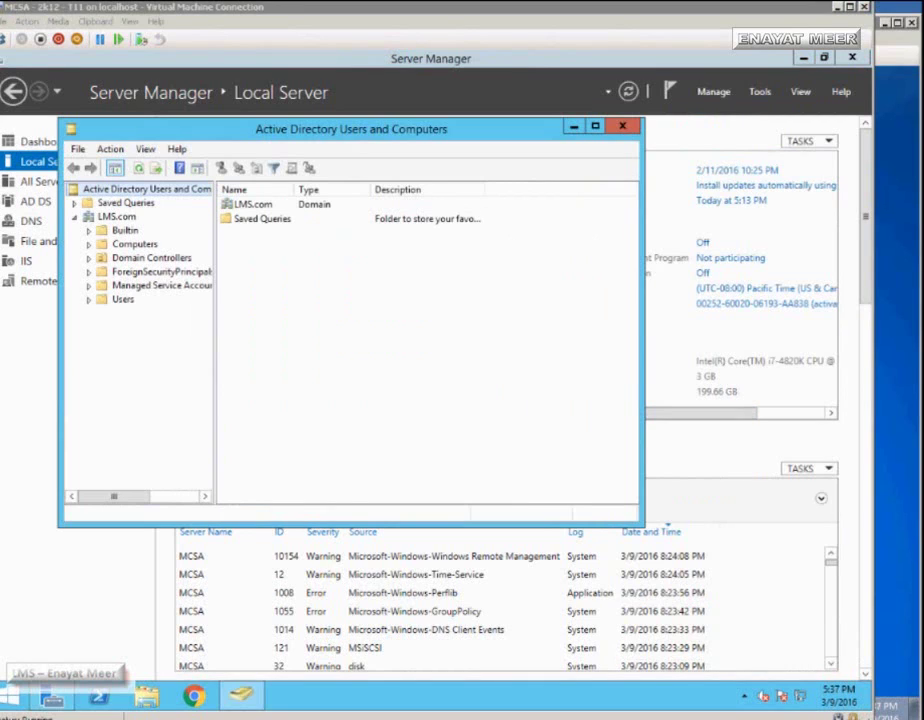
{"action": "left_click", "coordinate": [116, 216]}
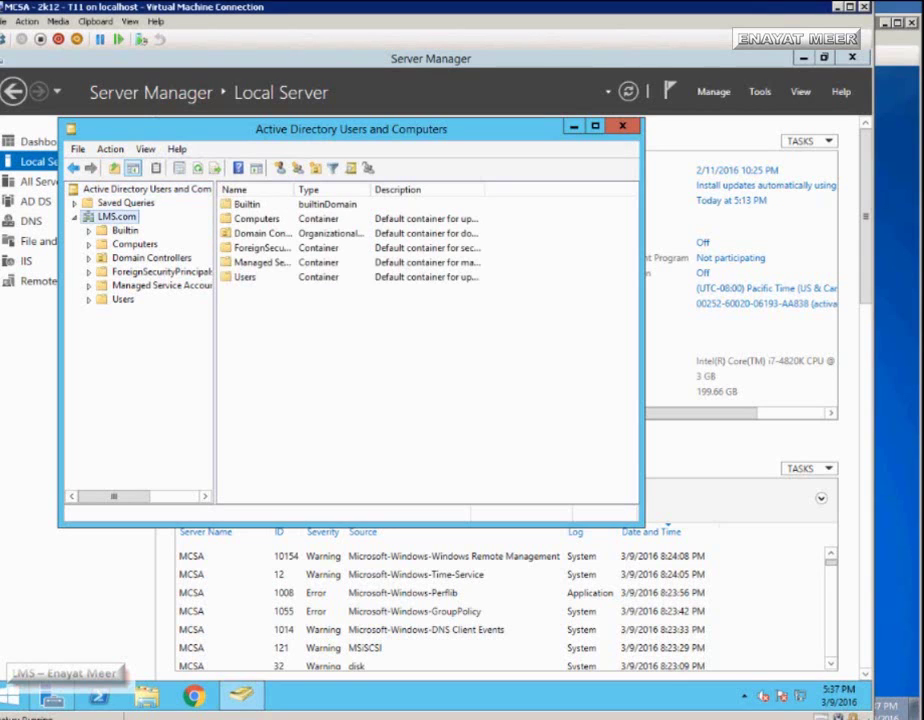
{"action": "left_click", "coordinate": [123, 299]}
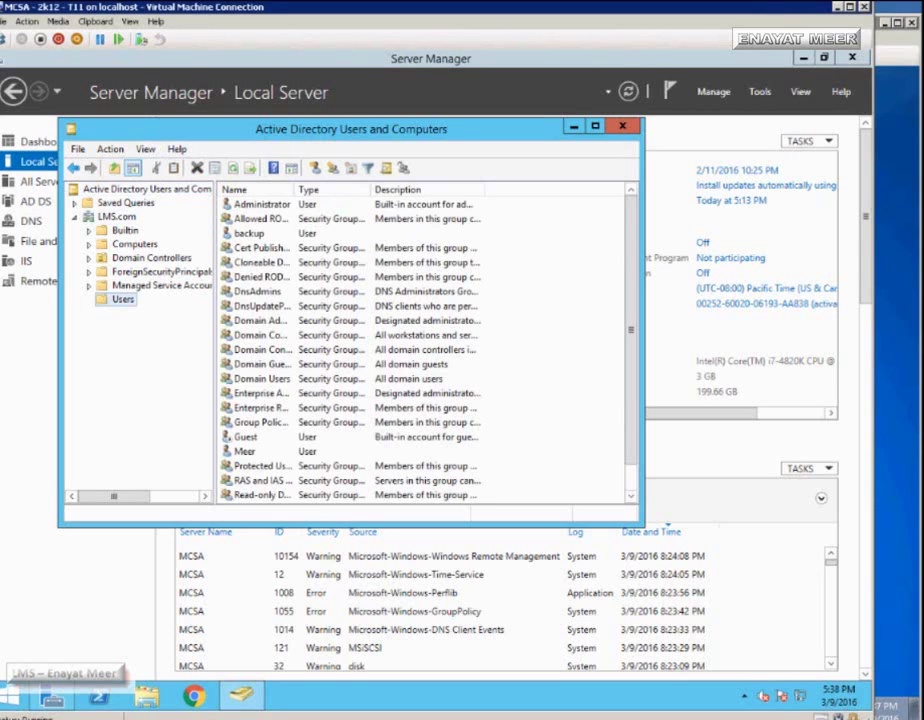
{"action": "left_click", "coordinate": [262, 204]}
{"action": "right_click", "coordinate": [236, 204]}
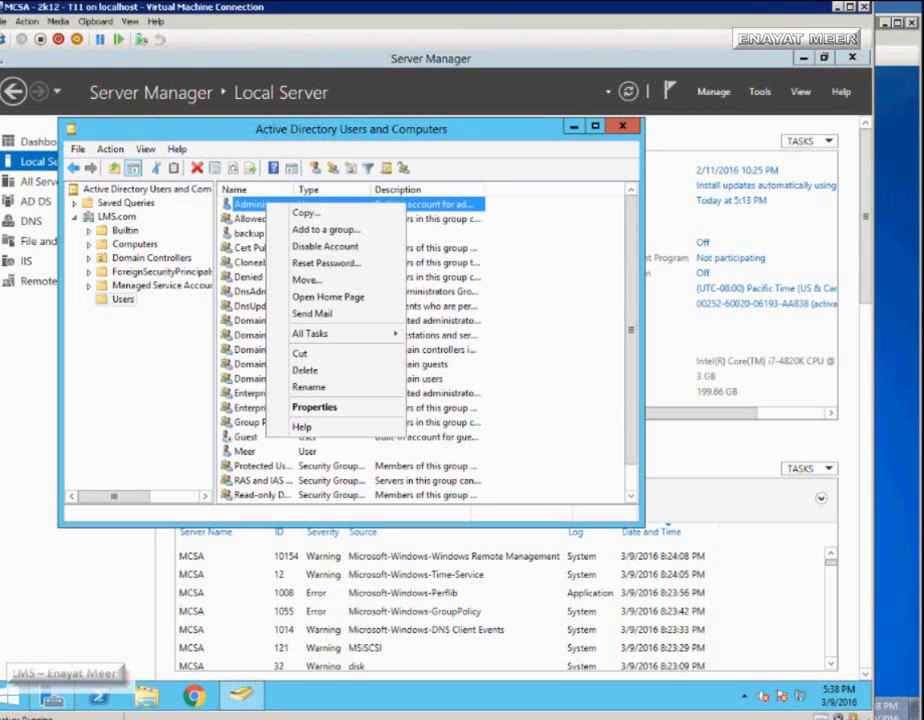
{"action": "left_click", "coordinate": [307, 406]}
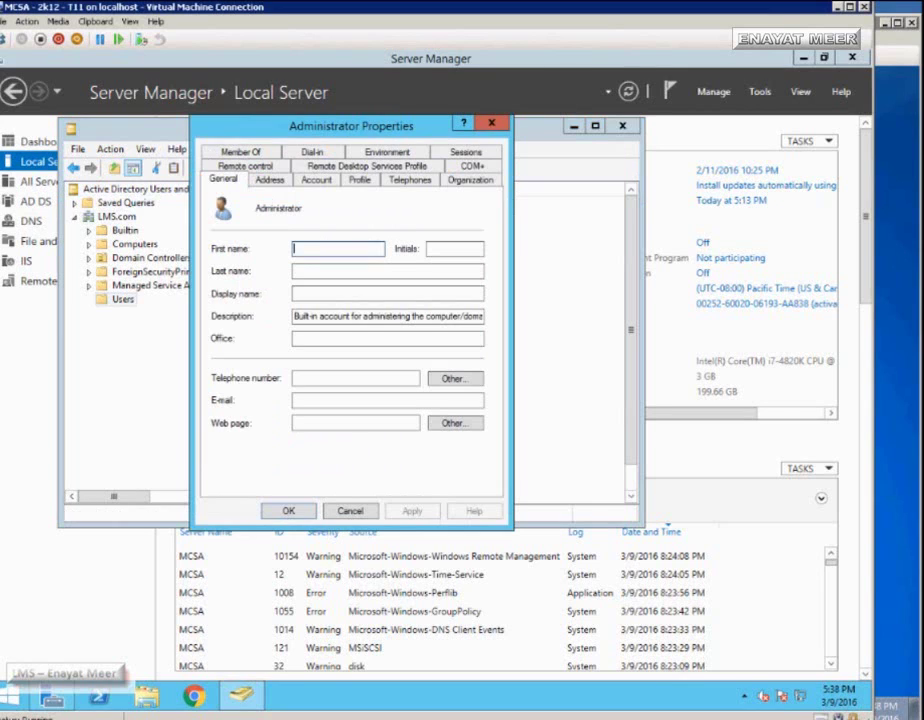
{"action": "left_click", "coordinate": [240, 151]}
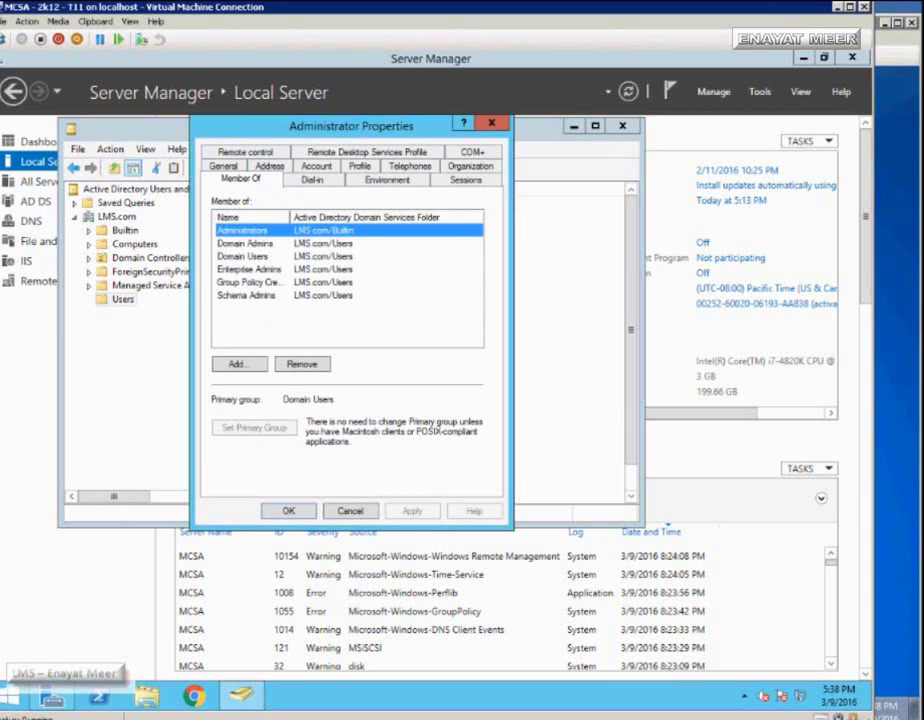
{"action": "left_click_drag", "start_coordinate": [290, 217], "coordinate": [357, 217]}
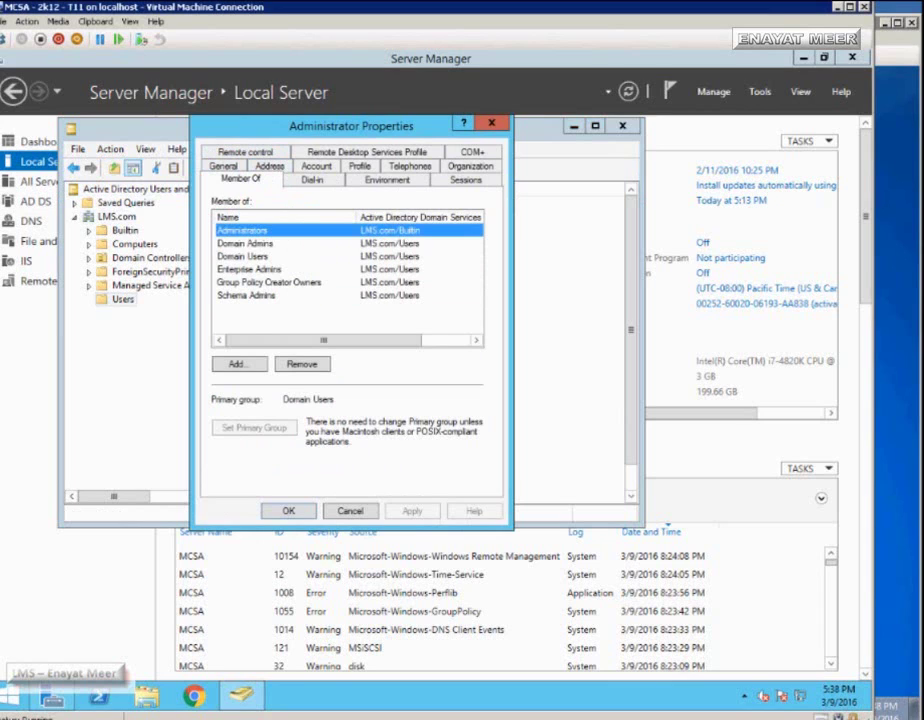
{"action": "left_click", "coordinate": [245, 243]}
{"action": "left_click", "coordinate": [243, 256]}
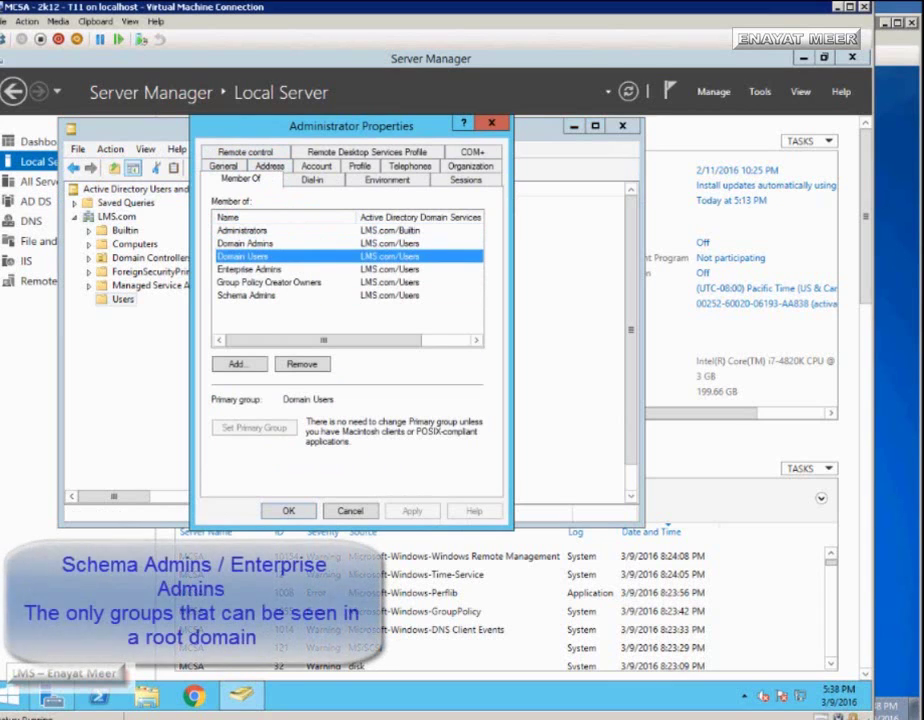
{"action": "left_click", "coordinate": [249, 269]}
{"action": "left_click", "coordinate": [265, 282]}
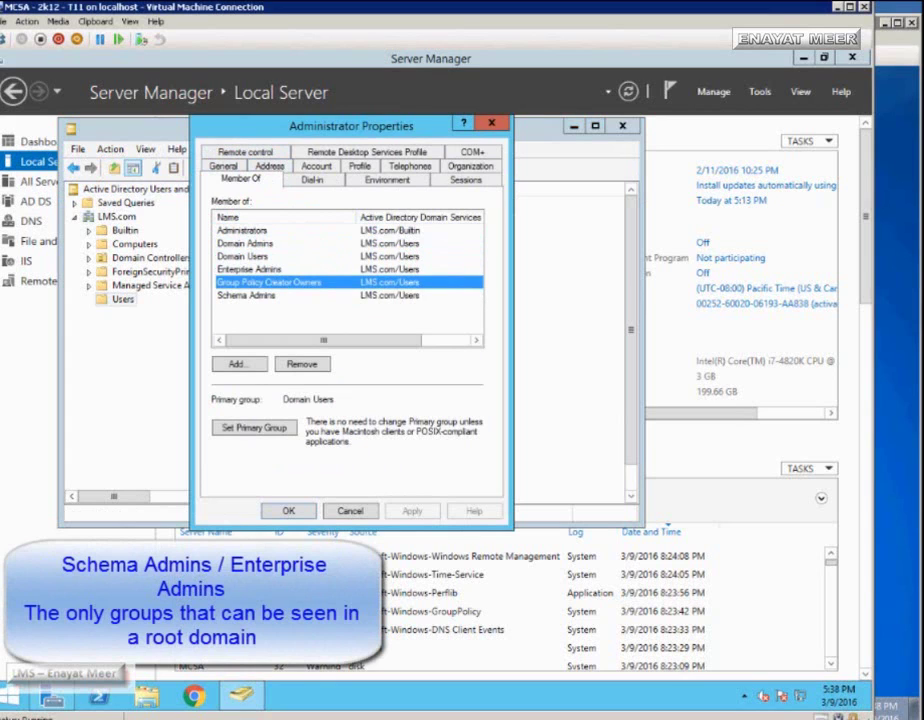
{"action": "left_click", "coordinate": [246, 295]}
{"action": "key", "text": "Escape"}
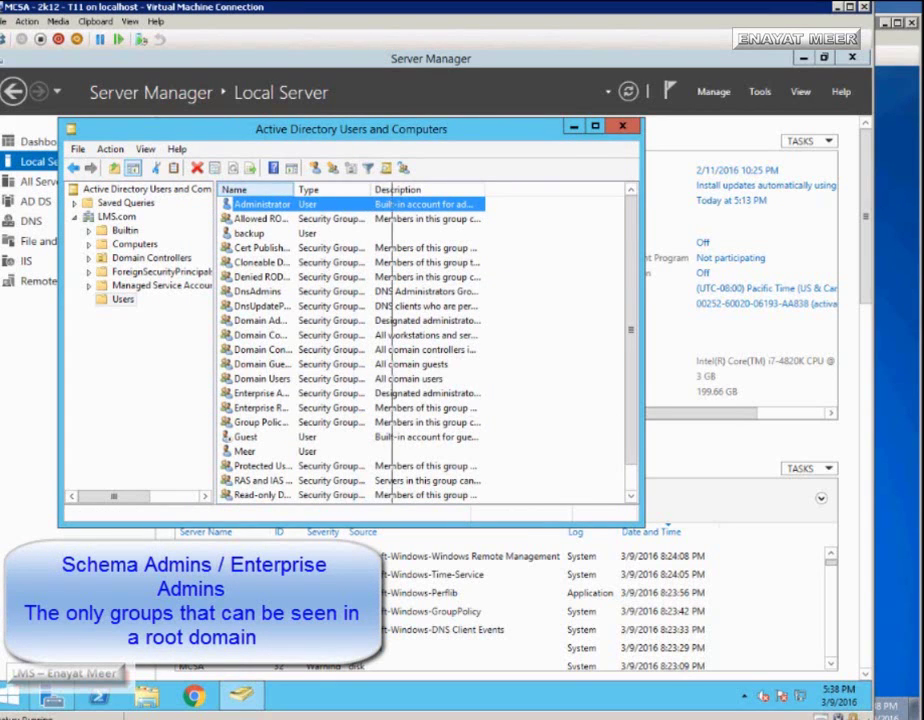
- Widen the Name column and select both the Enterprise Admins and Schema Admins groups
{"action": "left_click_drag", "start_coordinate": [295, 189], "coordinate": [396, 189]}
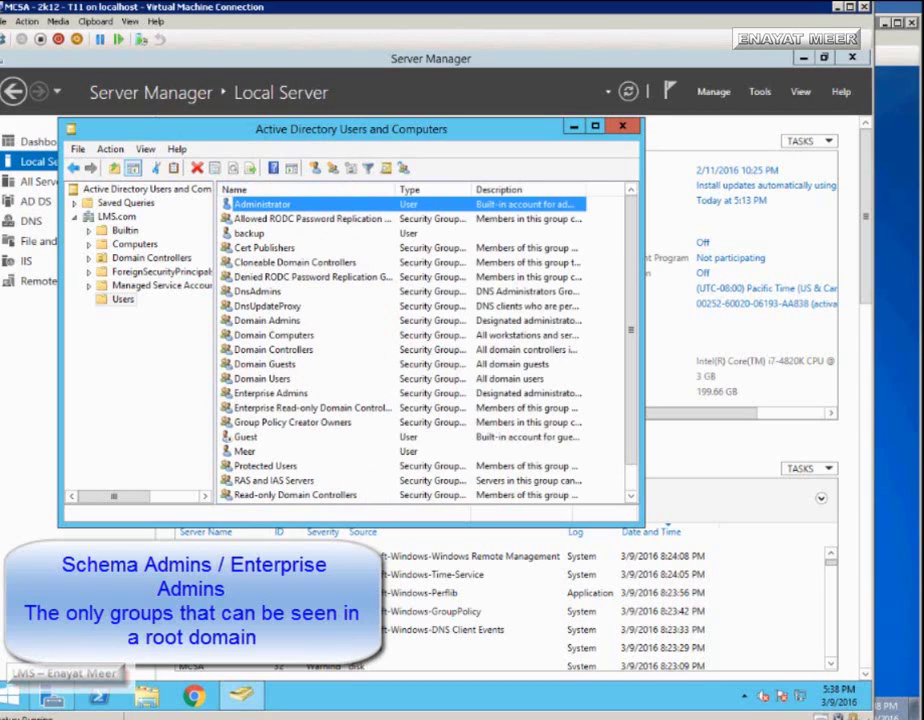
{"action": "left_click", "coordinate": [270, 393]}
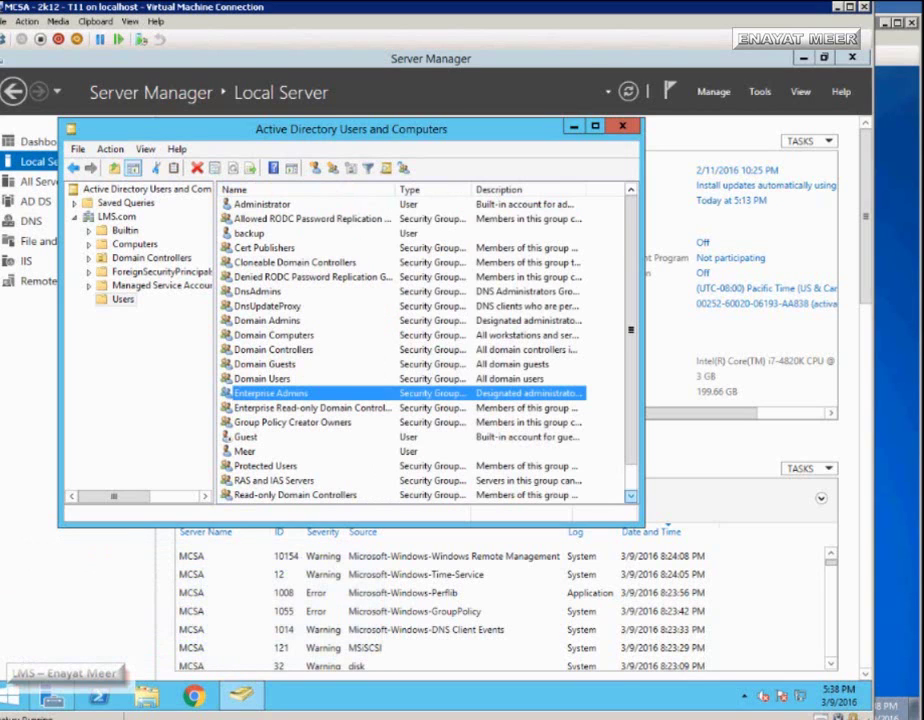
{"action": "left_click", "coordinate": [630, 495]}
{"action": "left_click", "coordinate": [630, 495]}
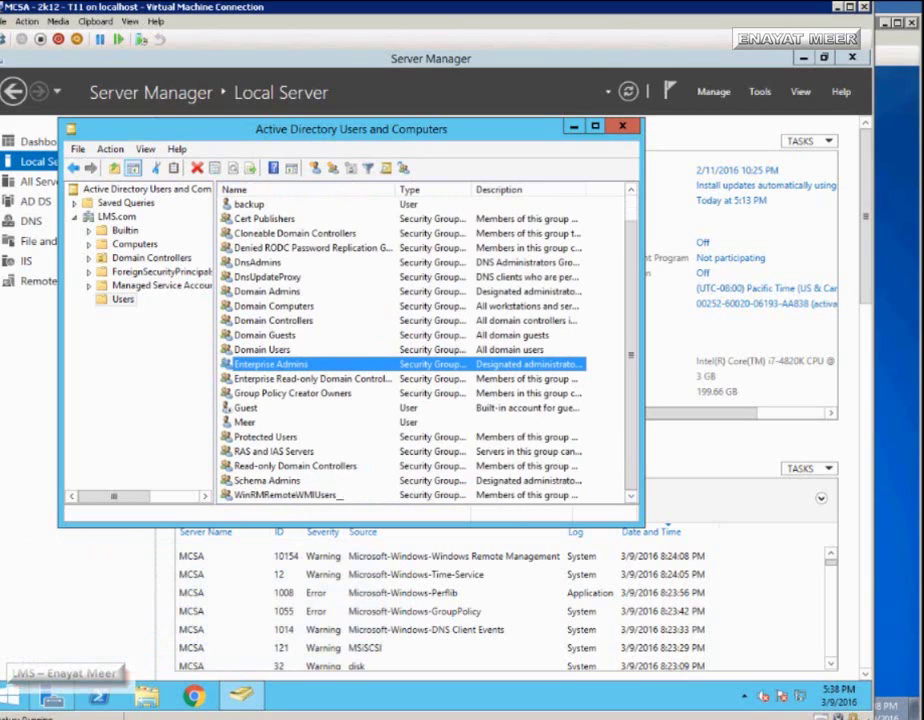
{"action": "left_click", "coordinate": [267, 480], "text": "ctrl"}
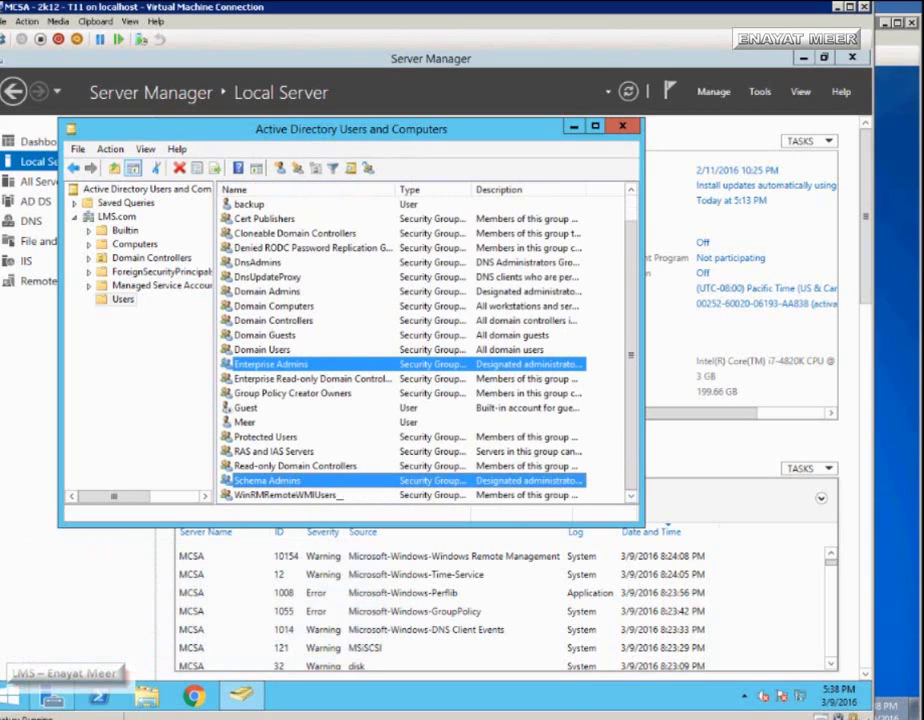